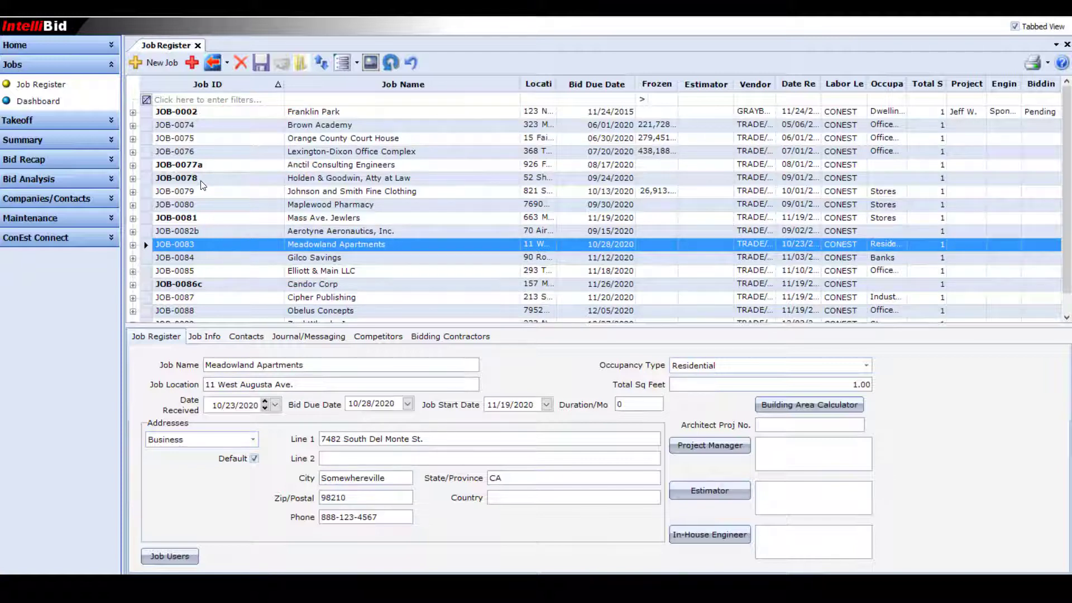
Start a new change order for the Cipher Publishing job and name it "Additional Motion Sensors".
left_click(133, 179)
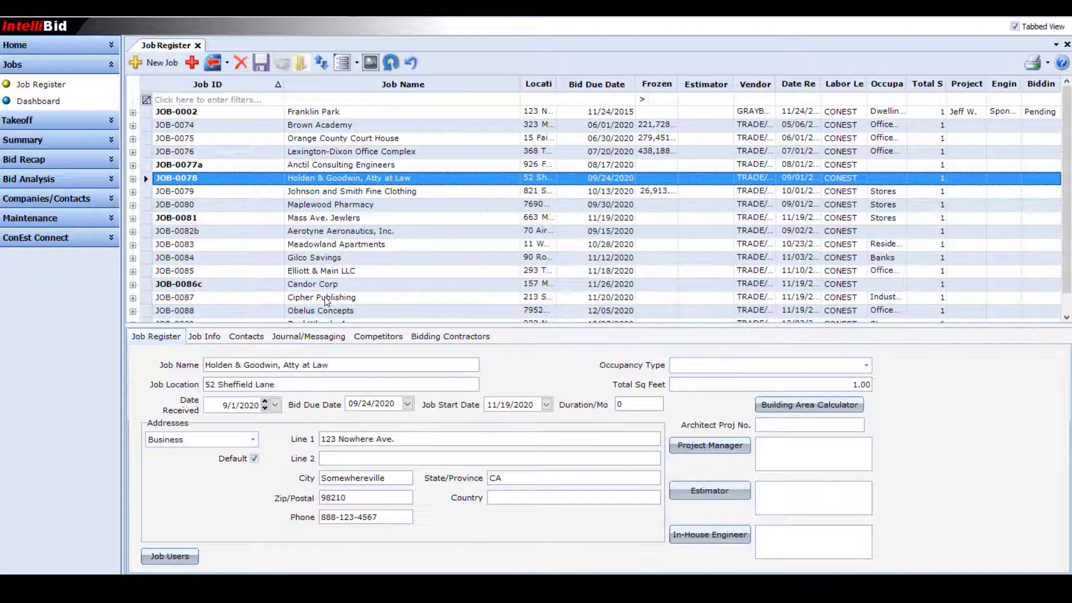
left_click(325, 297)
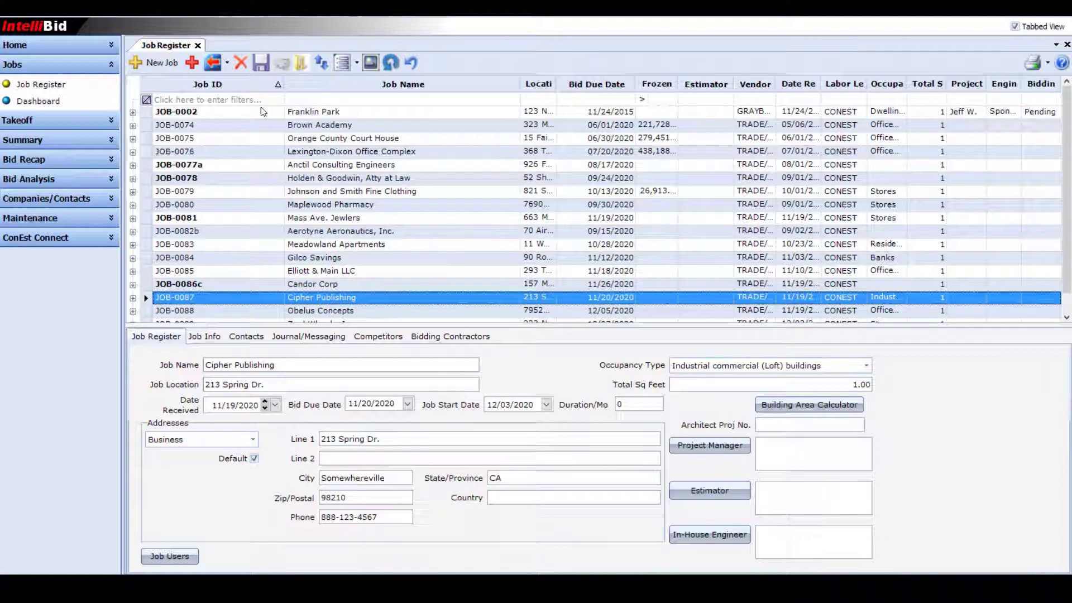
left_click(192, 63)
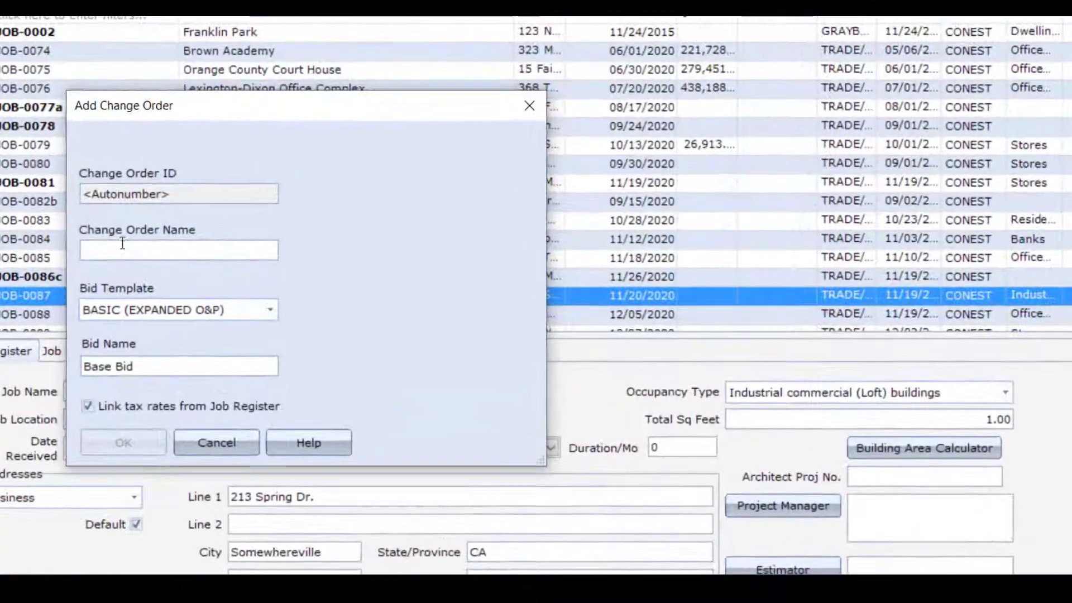
type("Additional Motioo")
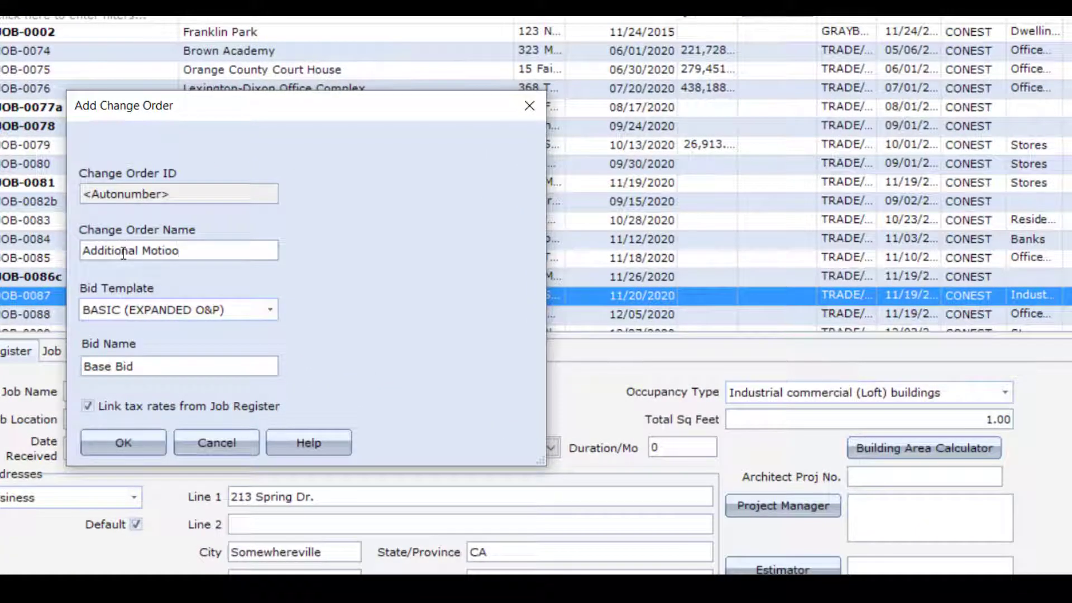
key("BackSpace")
type("n Sensors")
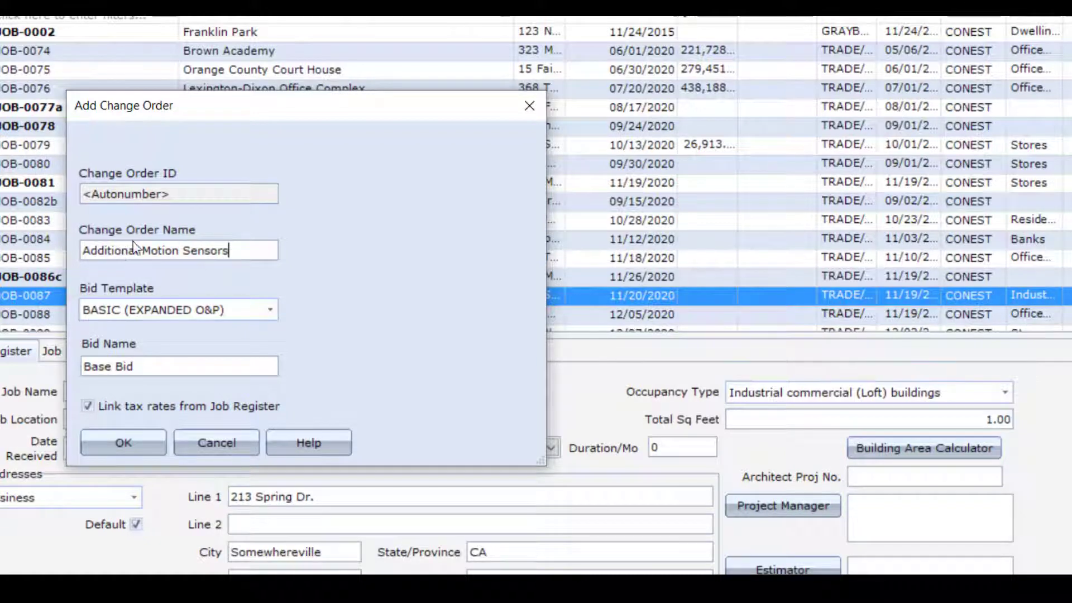
Set the change order's bid template to BASIC AND CHANGE ORDER and create the change order.
left_click(194, 311)
left_click(193, 310)
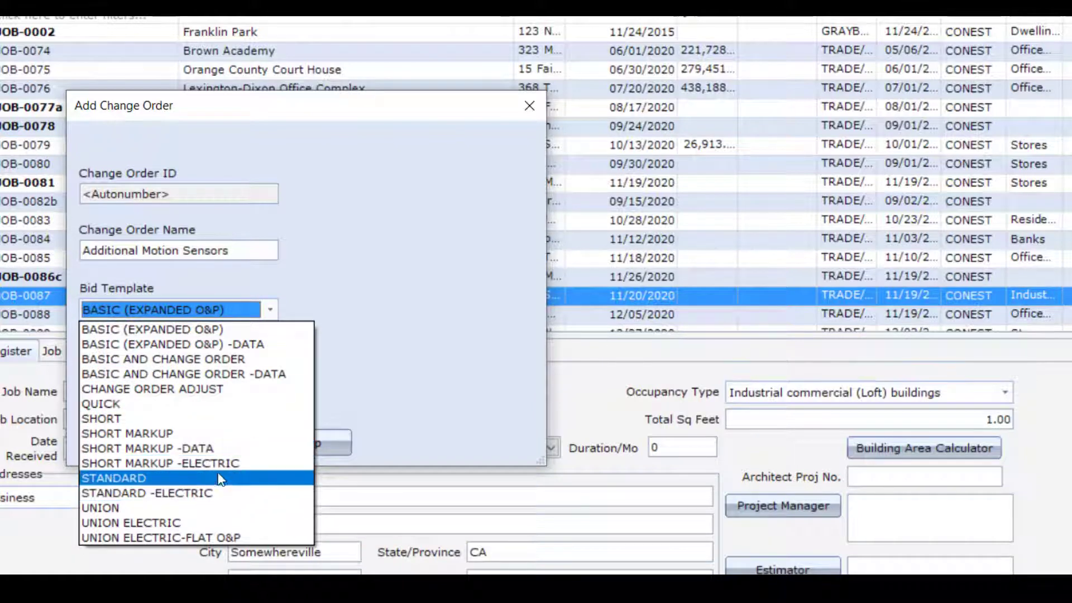
left_click(221, 361)
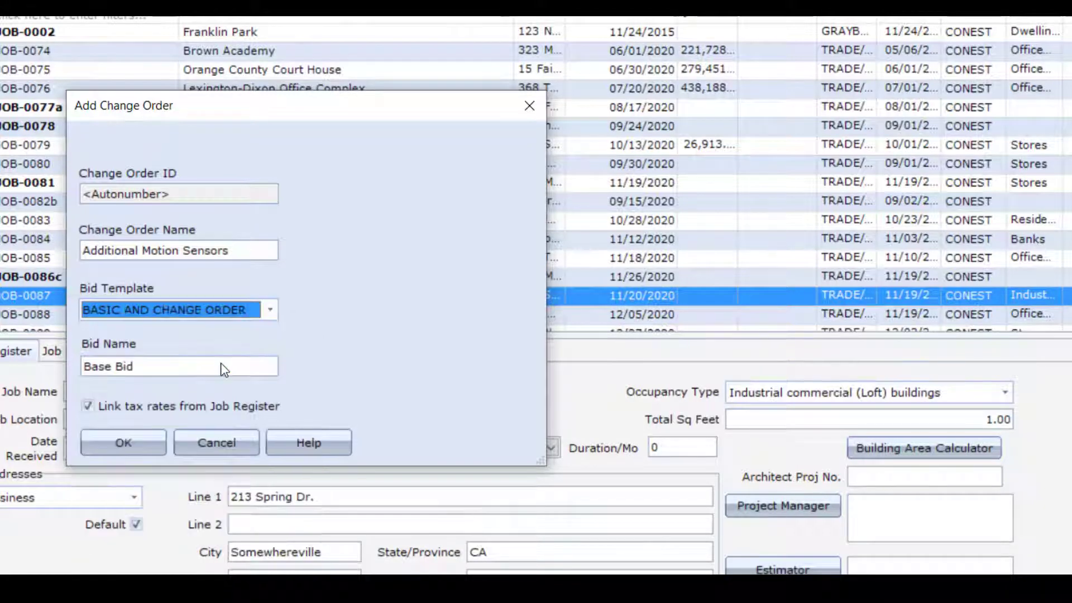
left_click(124, 442)
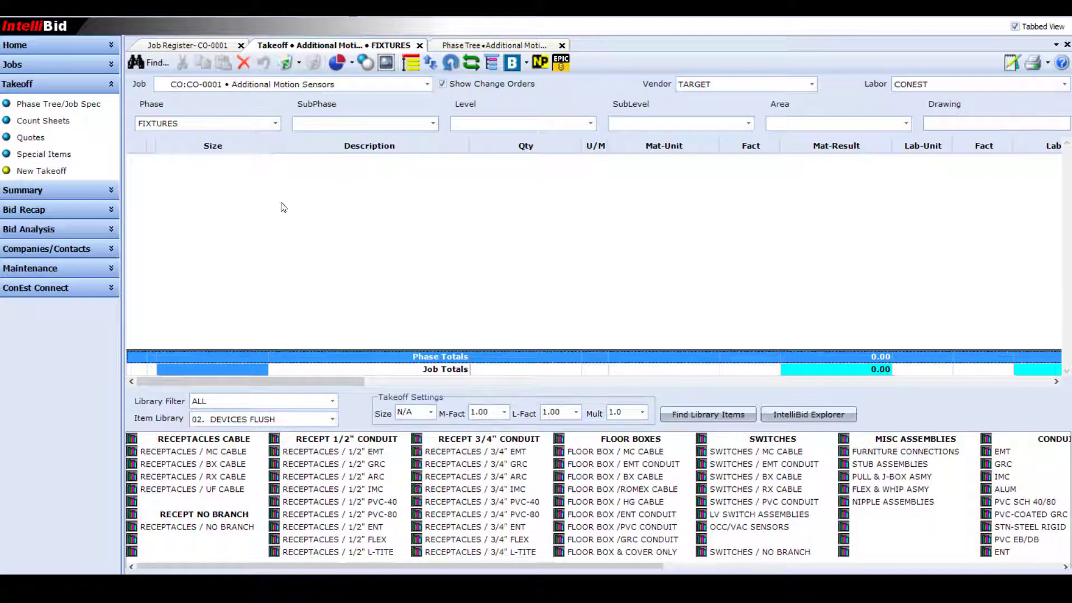
Insert a level named "New Level" under the 1ST FLR subphase of FIXTURES in the phase tree.
left_click(84, 105)
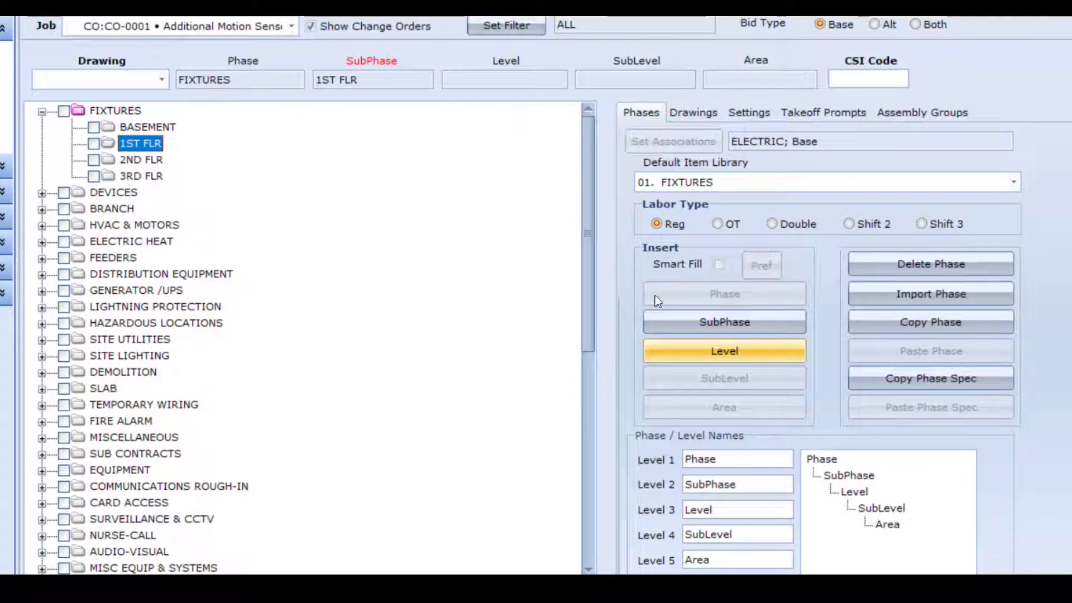
left_click(723, 352)
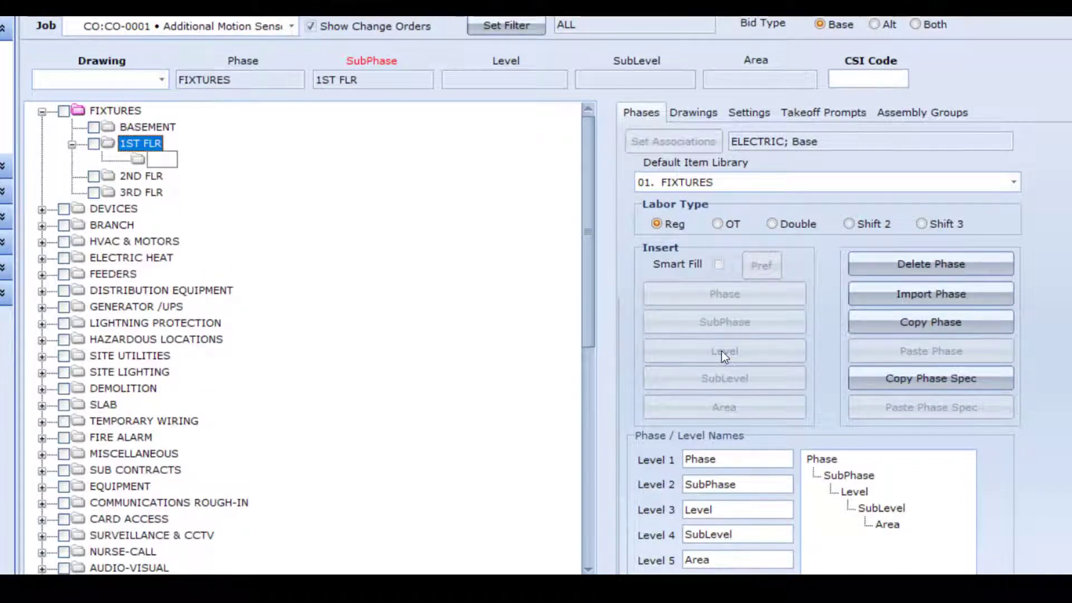
type("New Level")
key("Return")
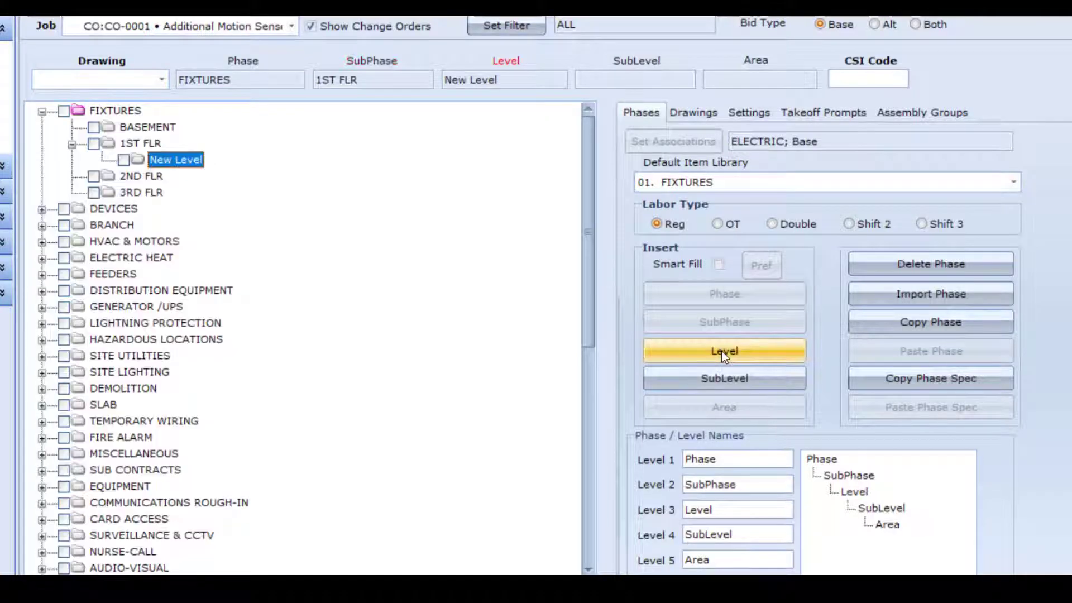
Delete "New Level" from the FIXTURES 1ST FLR subphase.
right_click(190, 165)
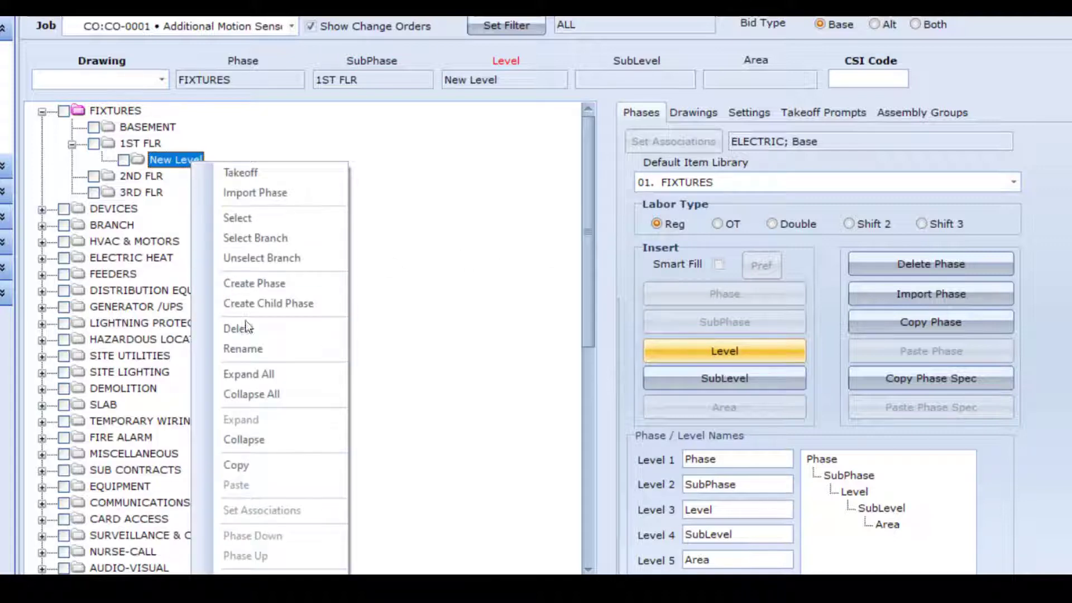
left_click(245, 328)
left_click(503, 366)
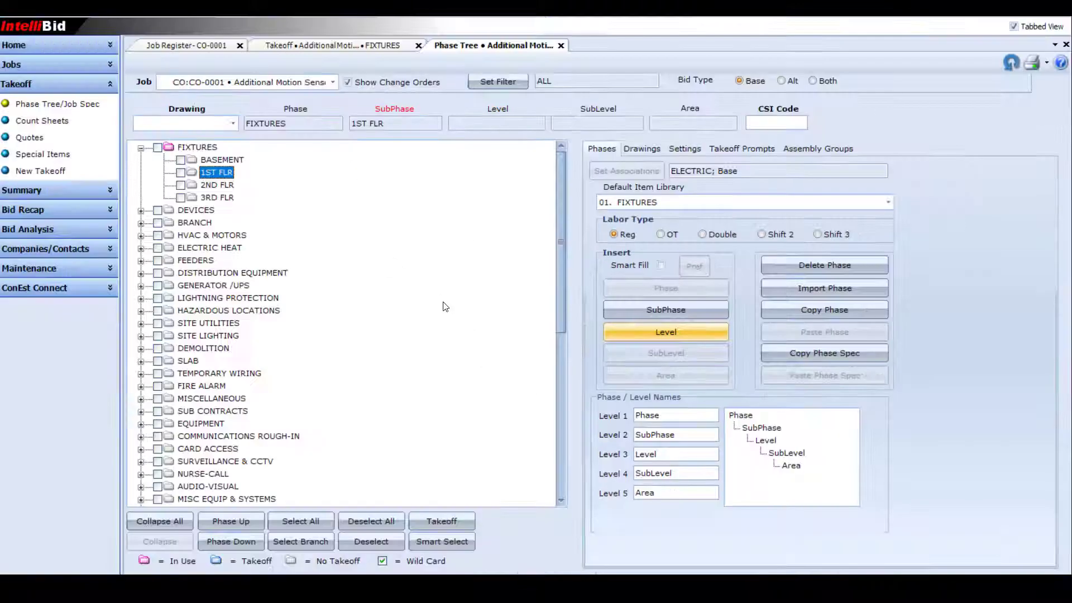
Set the change order's takeoff to the DEVICES phase and 1ST FLR subphase.
left_click(368, 46)
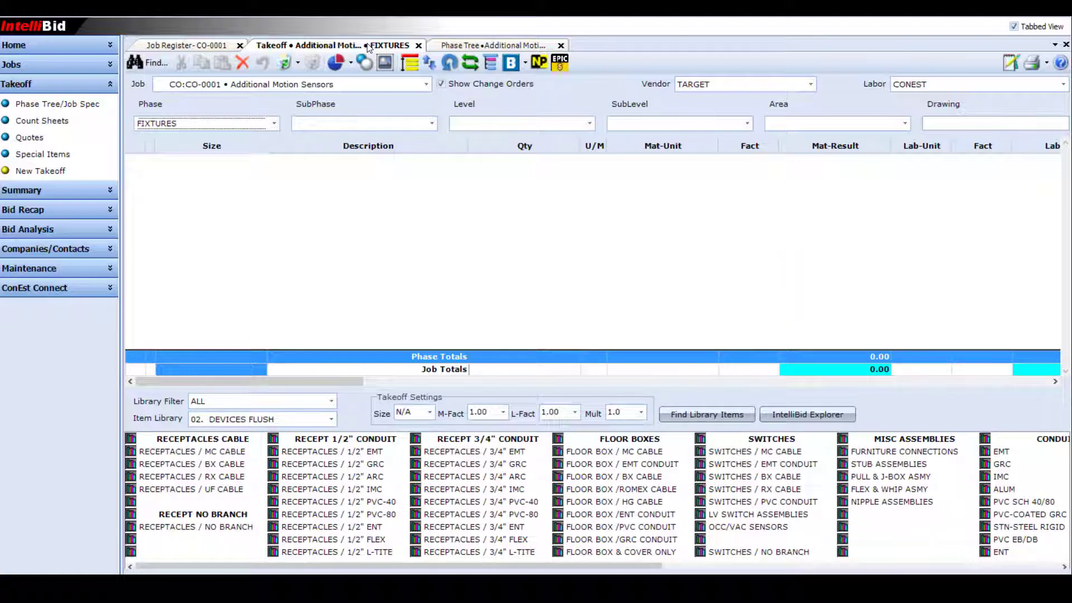
left_click(273, 123)
left_click(154, 147)
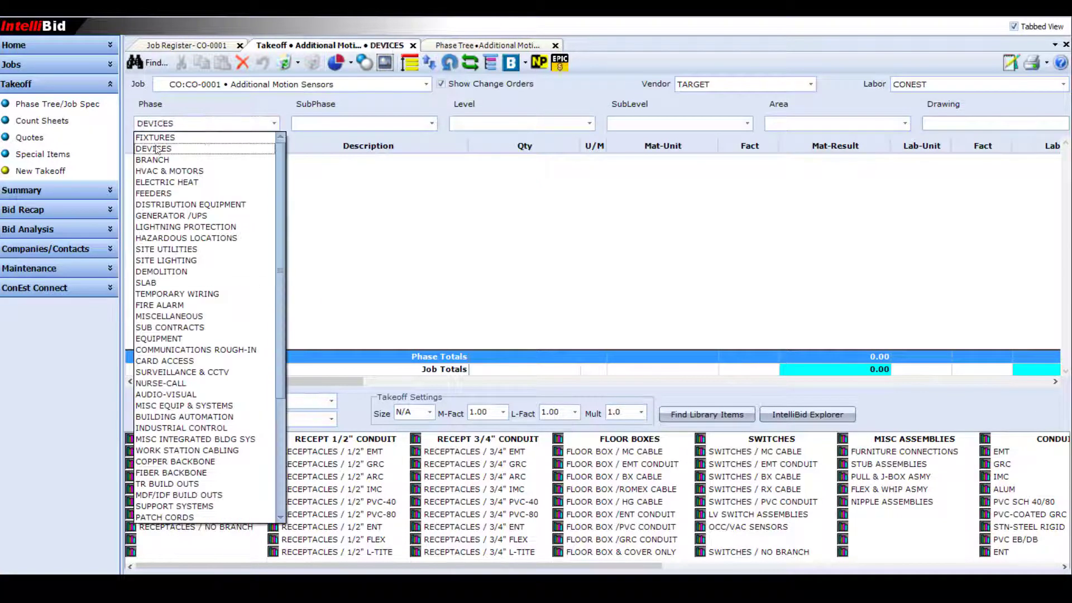
left_click(334, 130)
left_click(312, 158)
Take off the OCCUPANCY SENSOR - MC CABLE assembly with 12/2 cable, 6 device boxes and an average of 12 ft per device.
left_click(749, 527)
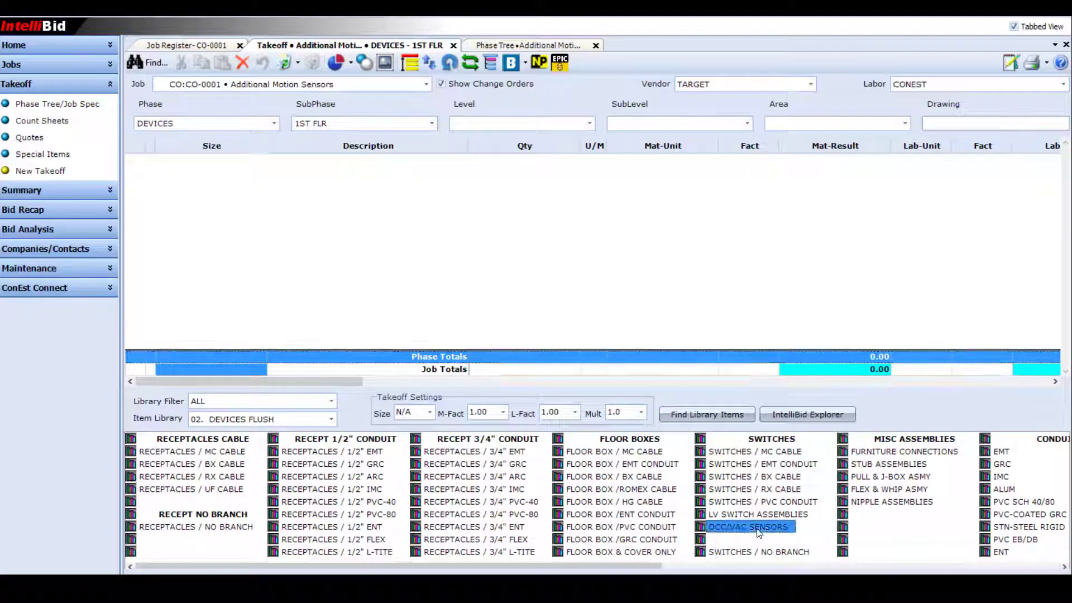
left_click(300, 407)
left_click(223, 434)
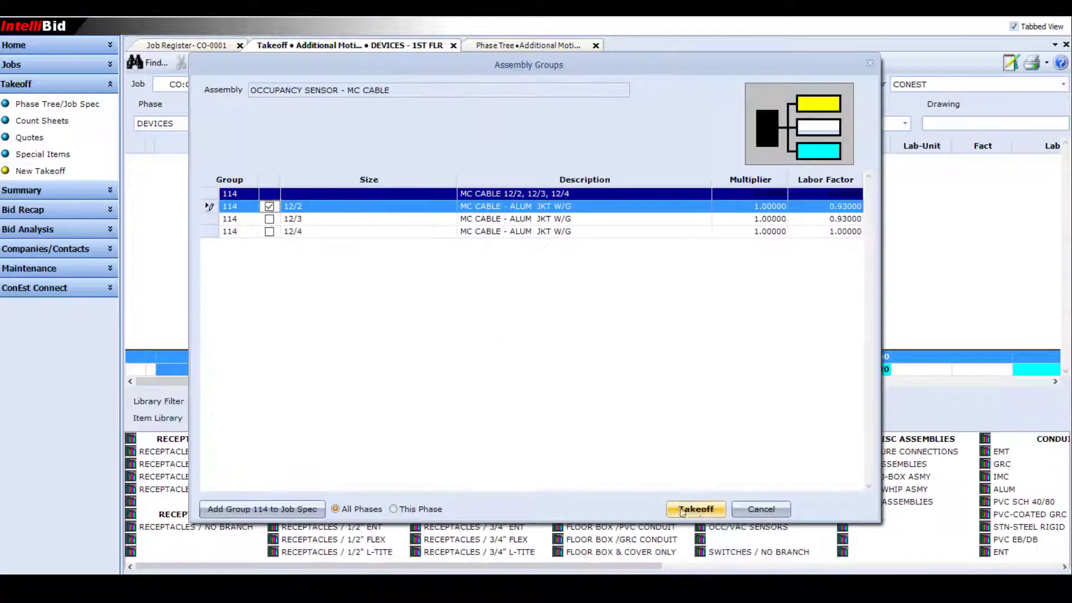
left_click(695, 509)
type("6.")
key("Return")
type("12.")
key("Return")
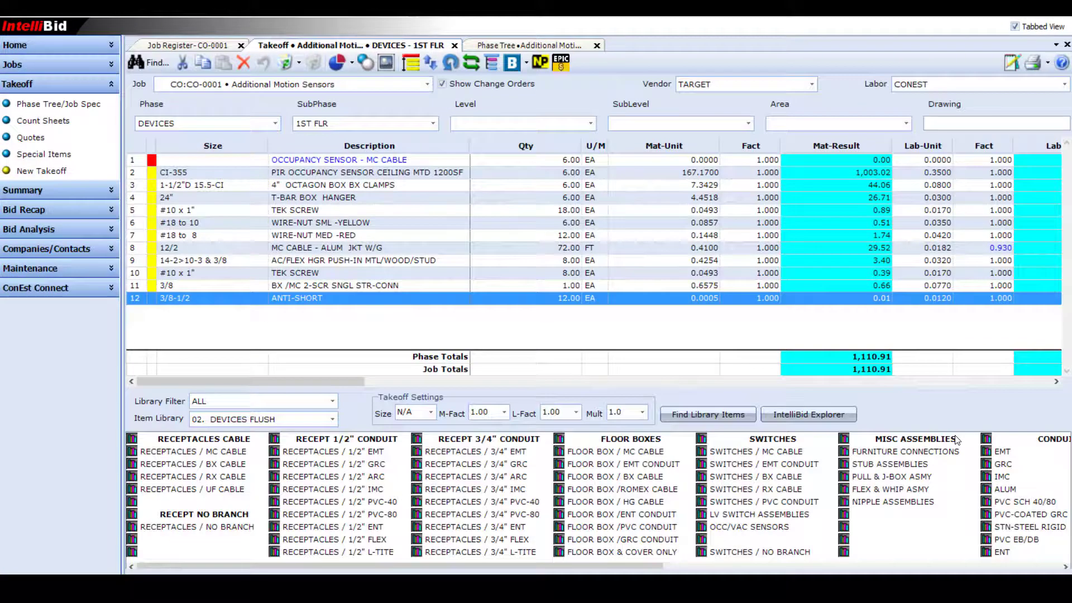
Switch the takeoff to the 2ND FLR subphase of DEVICES and mark that subphase in the phase tree.
left_click(433, 123)
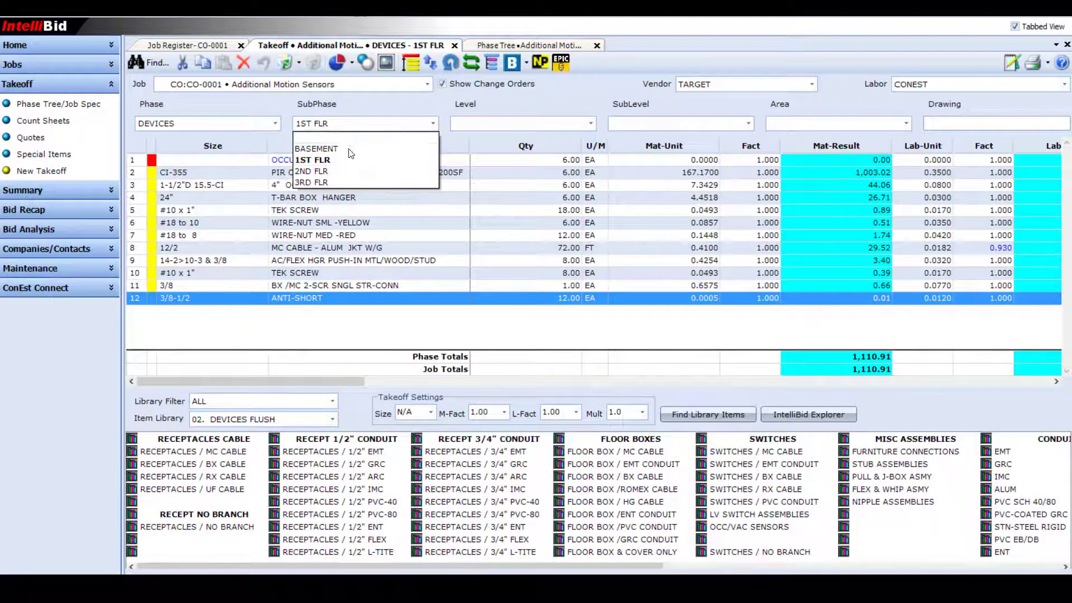
left_click(347, 164)
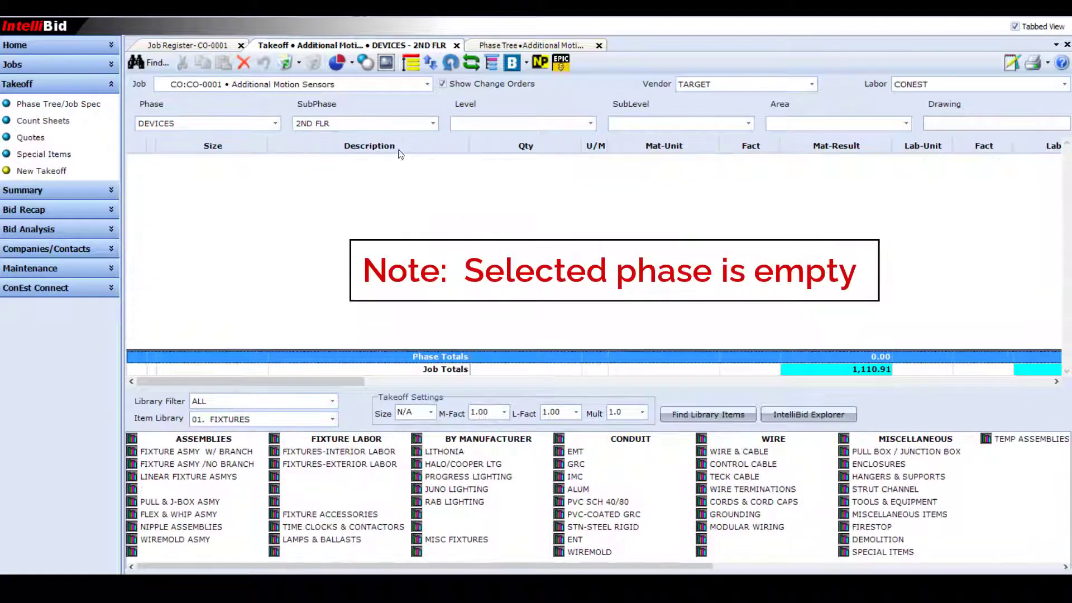
left_click(89, 101)
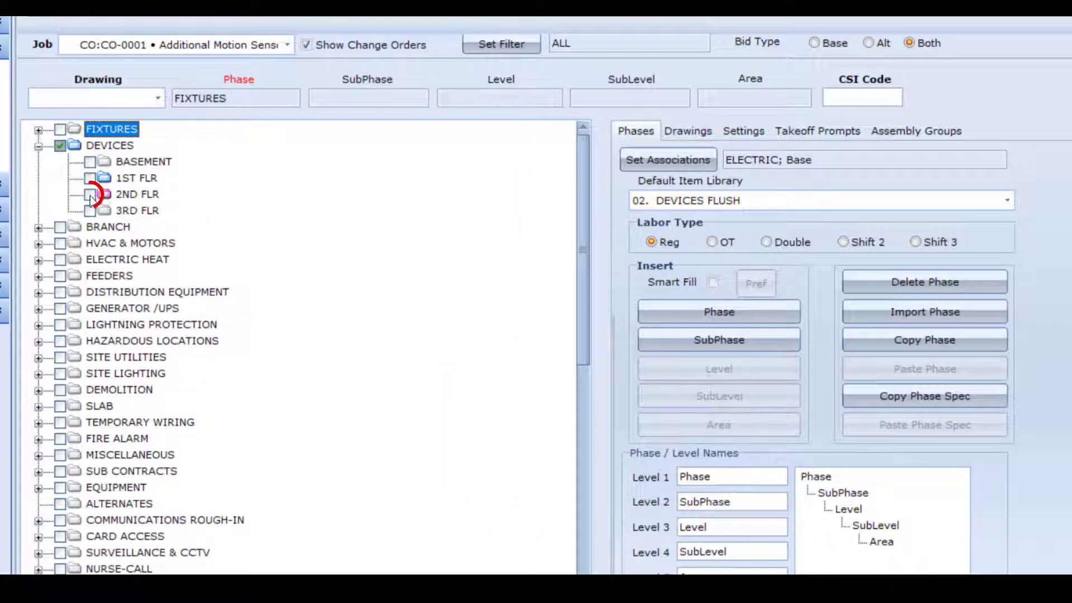
left_click(91, 196)
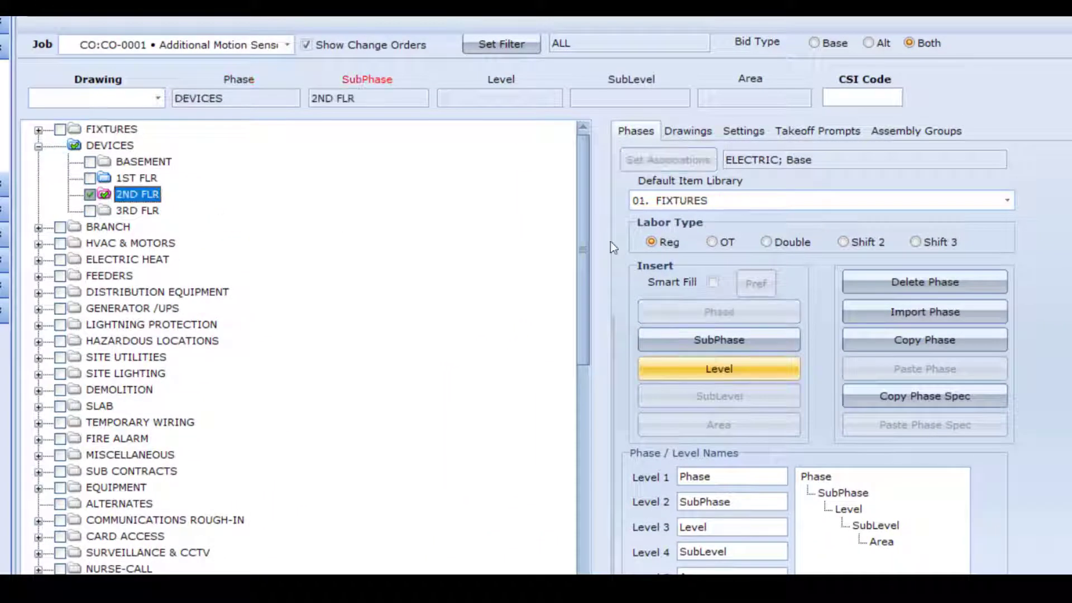
Import the DEVICES 2ND FLR subphase from JOB-0087 Cipher Publishing into the change order.
left_click(934, 308)
left_click(773, 62)
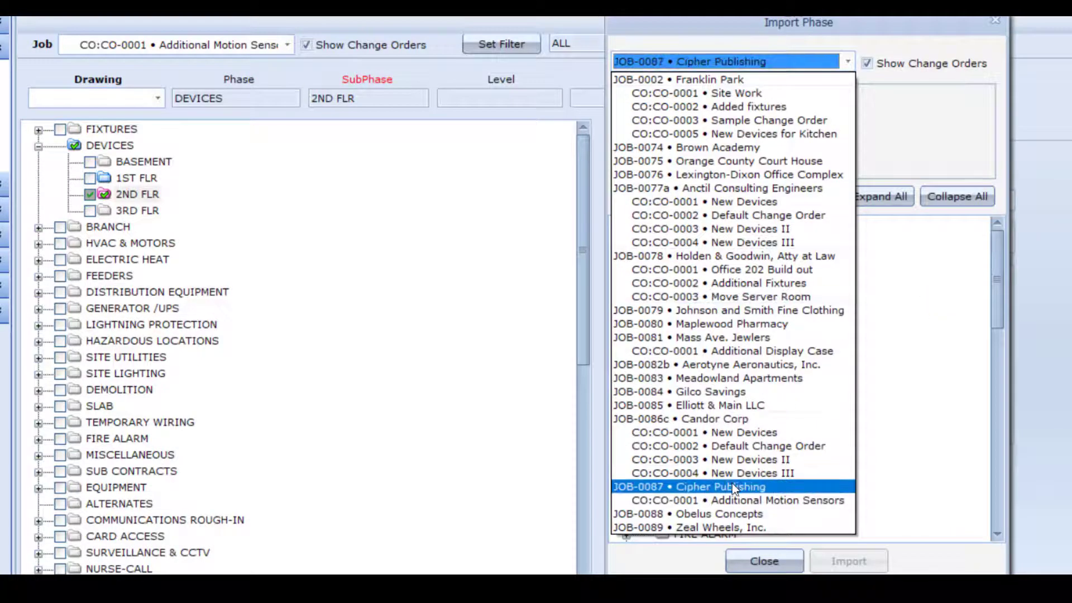
left_click(732, 484)
left_click(724, 355)
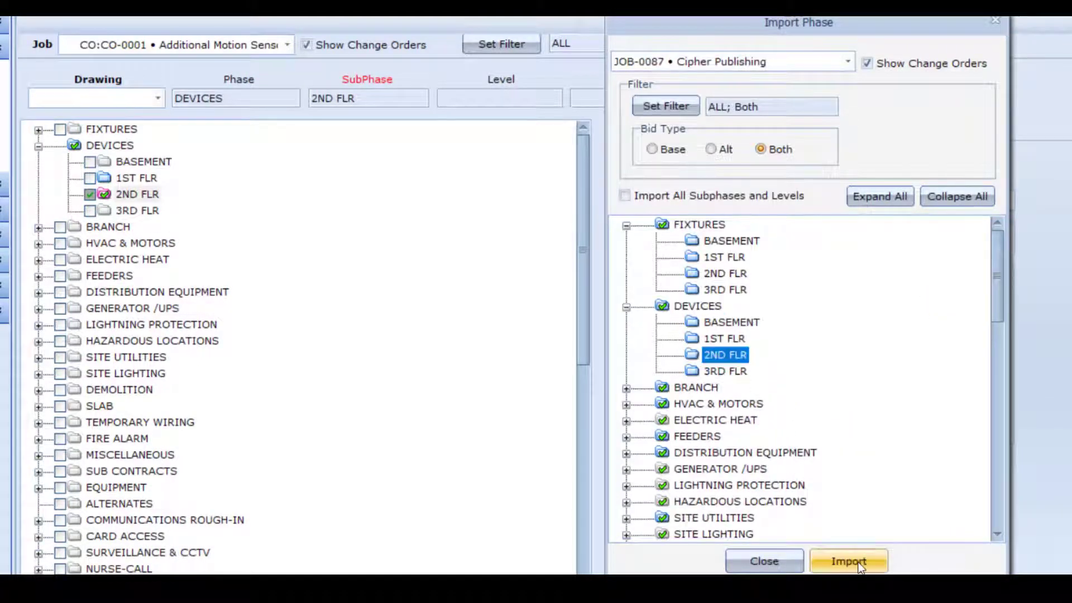
left_click(850, 562)
left_click(936, 277)
left_click(765, 561)
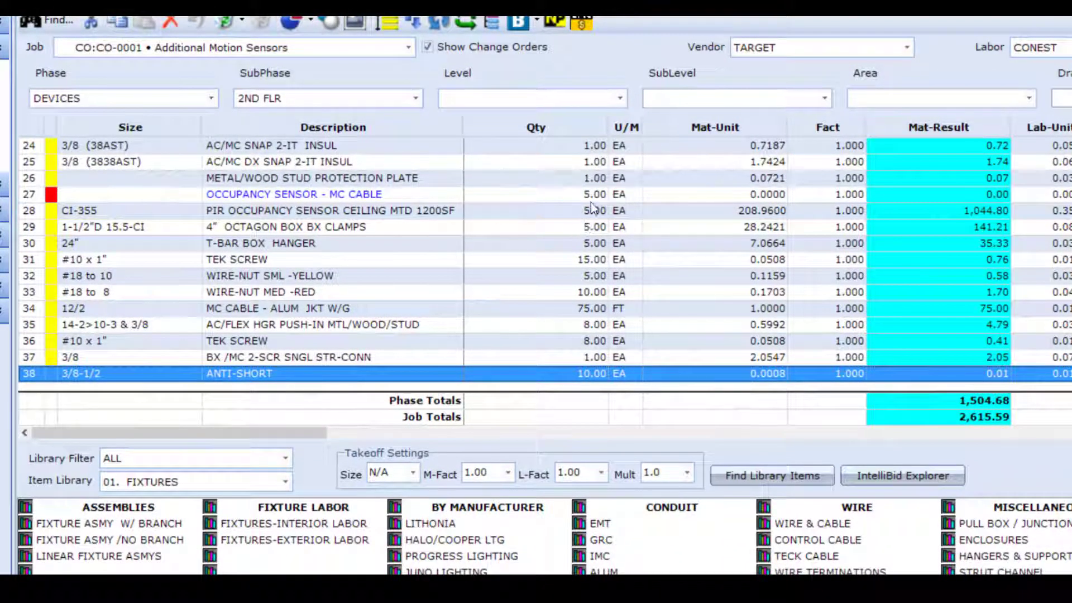
Recalculate the imported OCCUPANCY SENSOR - MC CABLE assembly with 10 device boxes and an average of 12 ft per device.
double_click(597, 196)
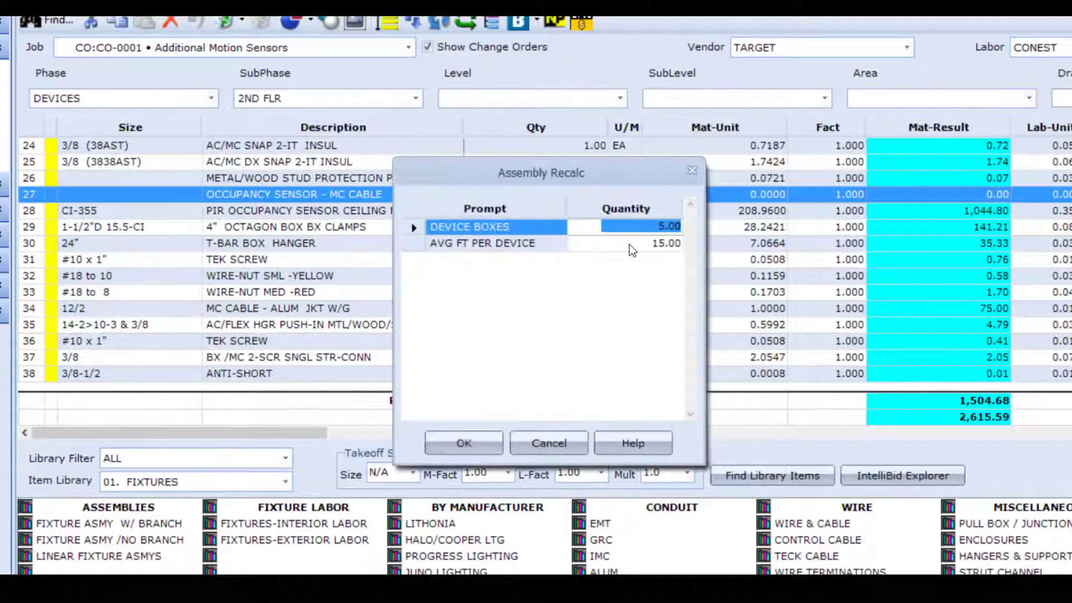
type("10.")
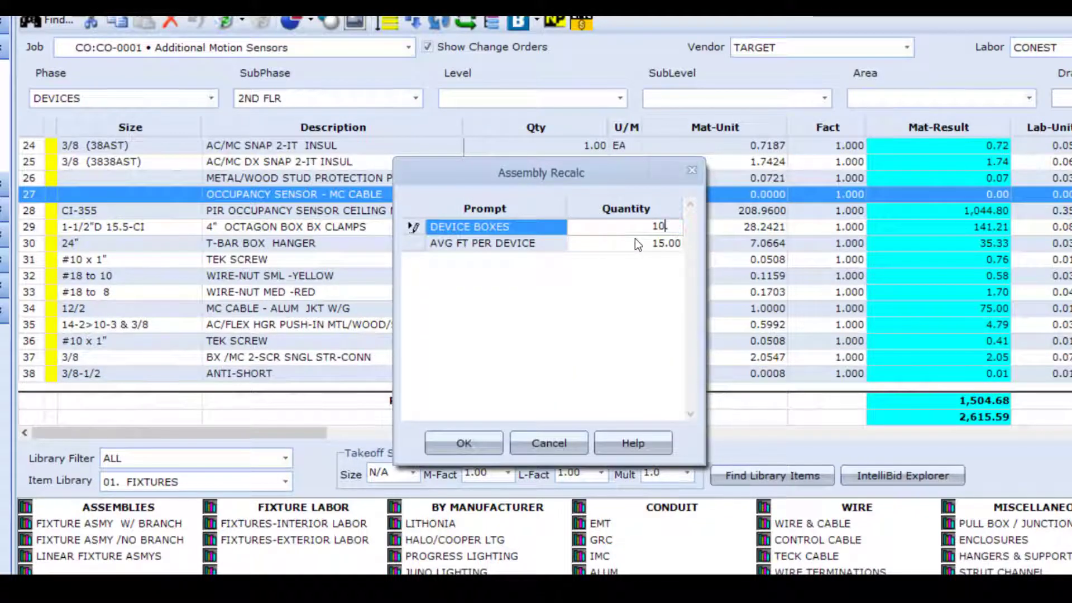
left_click(654, 242)
left_click(664, 242)
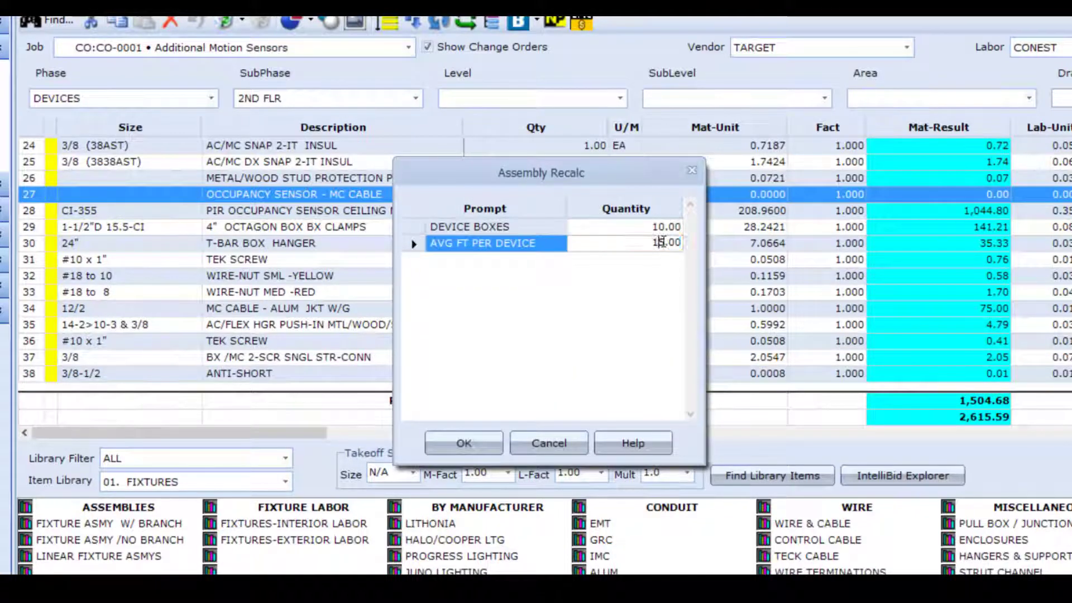
key("BackSpace")
type("2")
key("Tab")
left_click(475, 441)
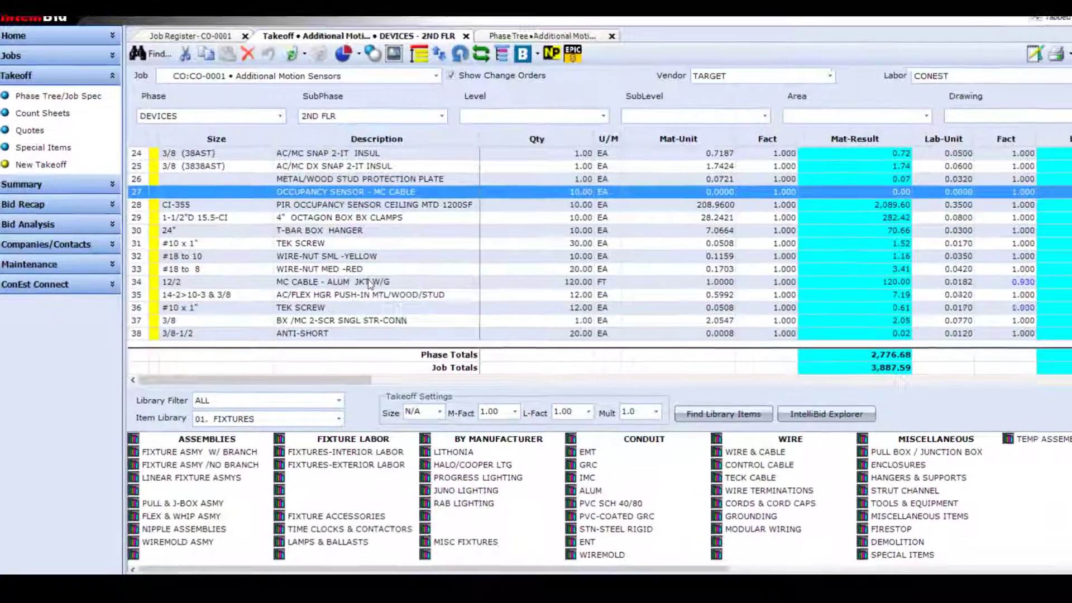
Replace the occupancy sensor assembly's 12/2 MC cable with 12/3 MC CABLE - ALUM JKT W/G for the selected item only.
right_click(370, 287)
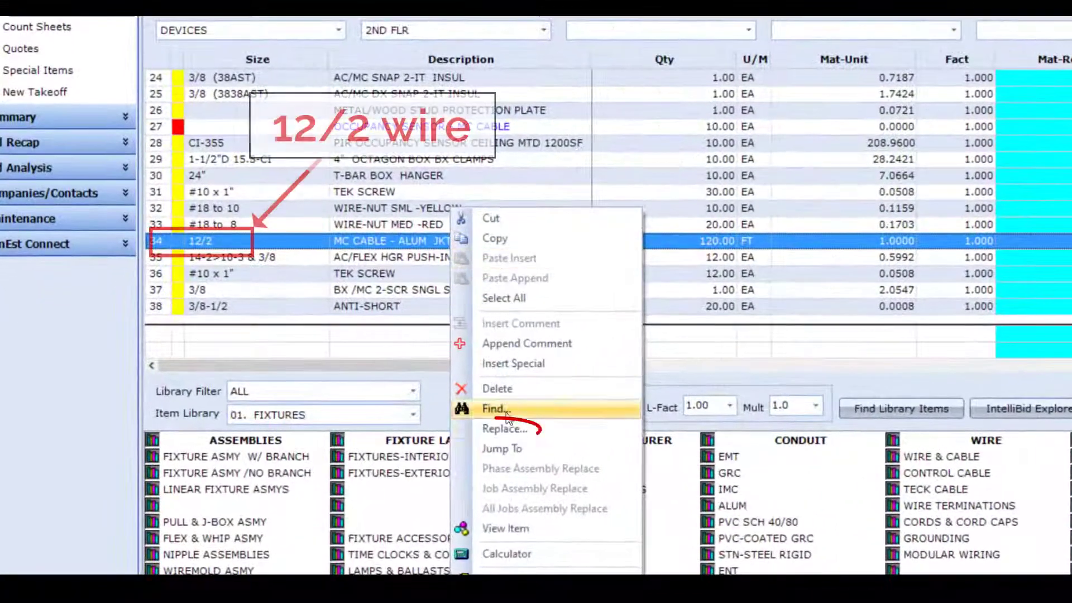
left_click(502, 429)
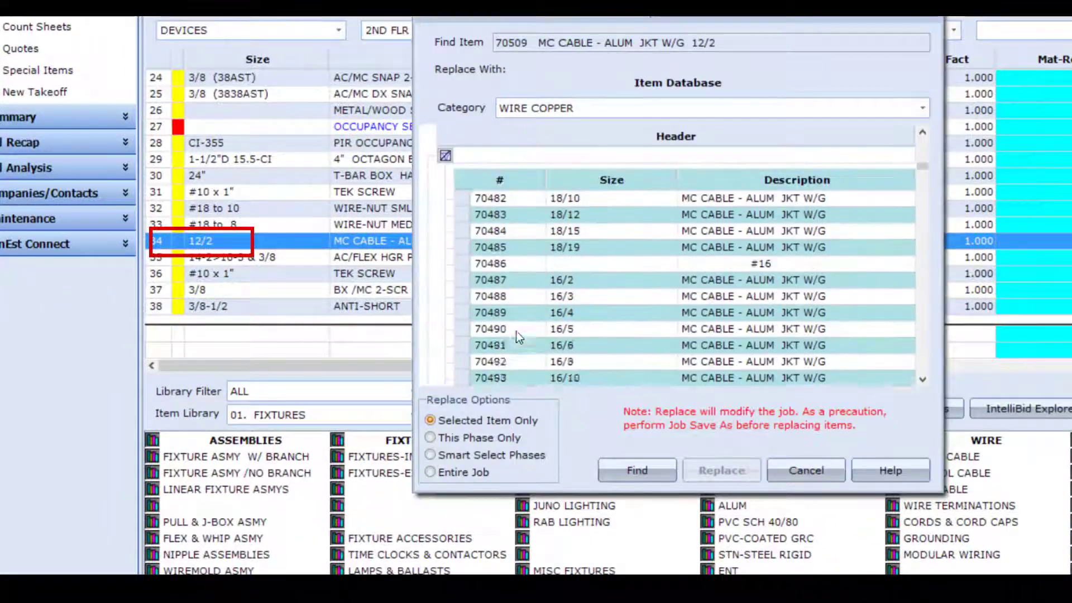
left_click(517, 313)
left_click(719, 472)
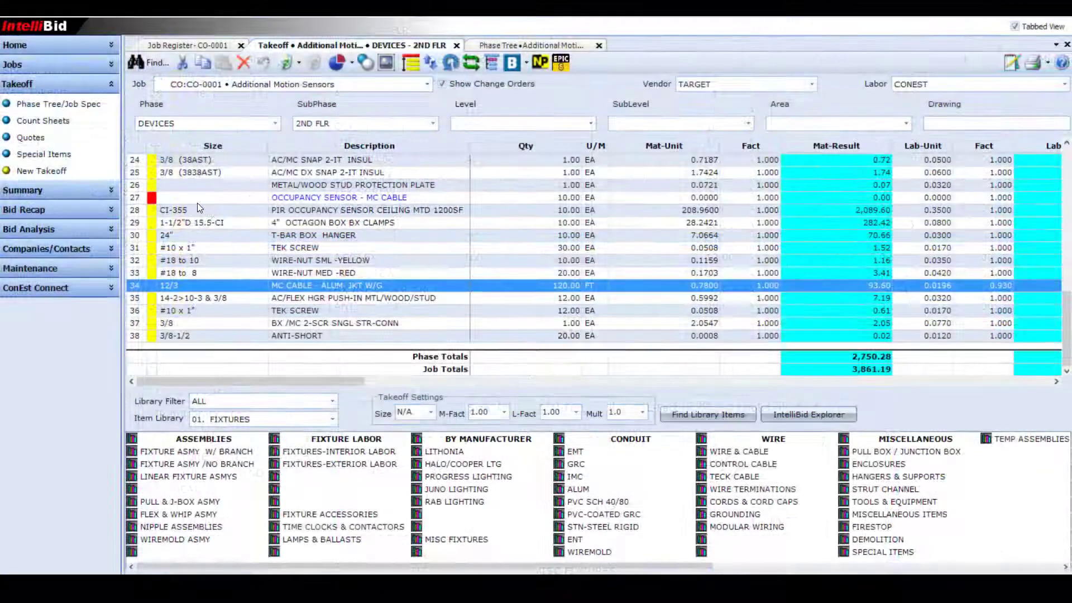
Insert the comment "Additional Motion Sensors" above the OCCUPANCY SENSOR - MC CABLE assembly.
right_click(156, 127)
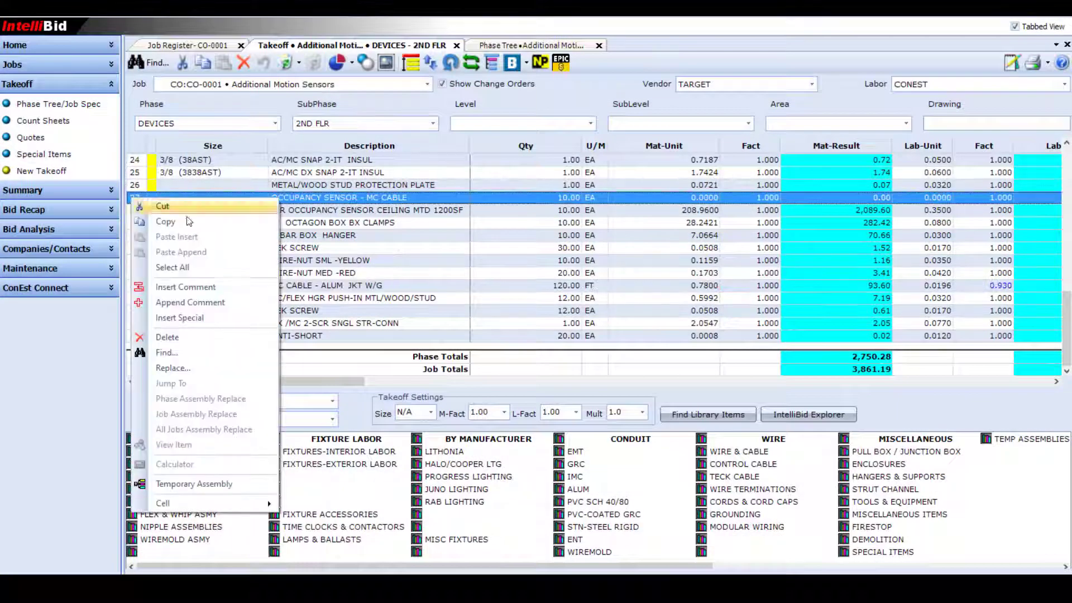
left_click(213, 289)
type("Addu")
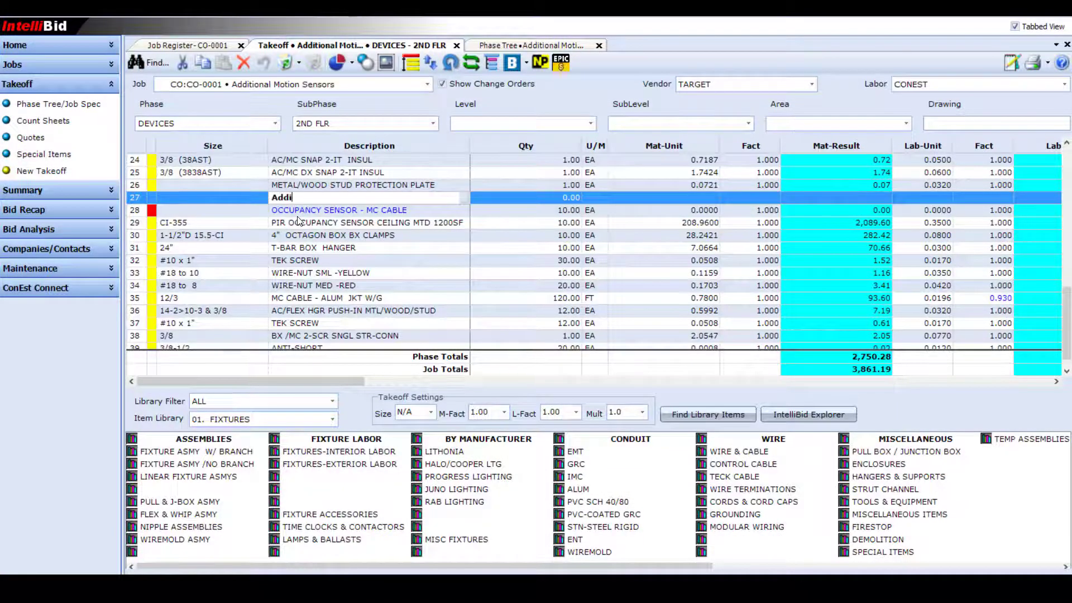
type("tional Motion Sensors")
key("Return")
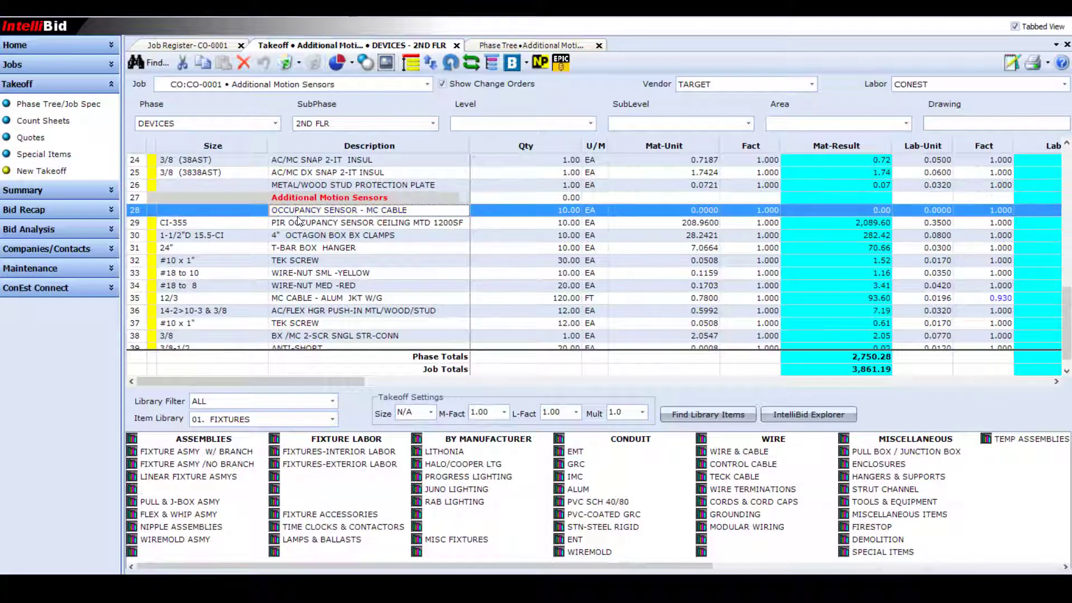
Price the takeoff with vendor GRAYBAR and set its labor level to LABOR 1.
left_click(326, 347)
left_click_drag(344, 384, 367, 386)
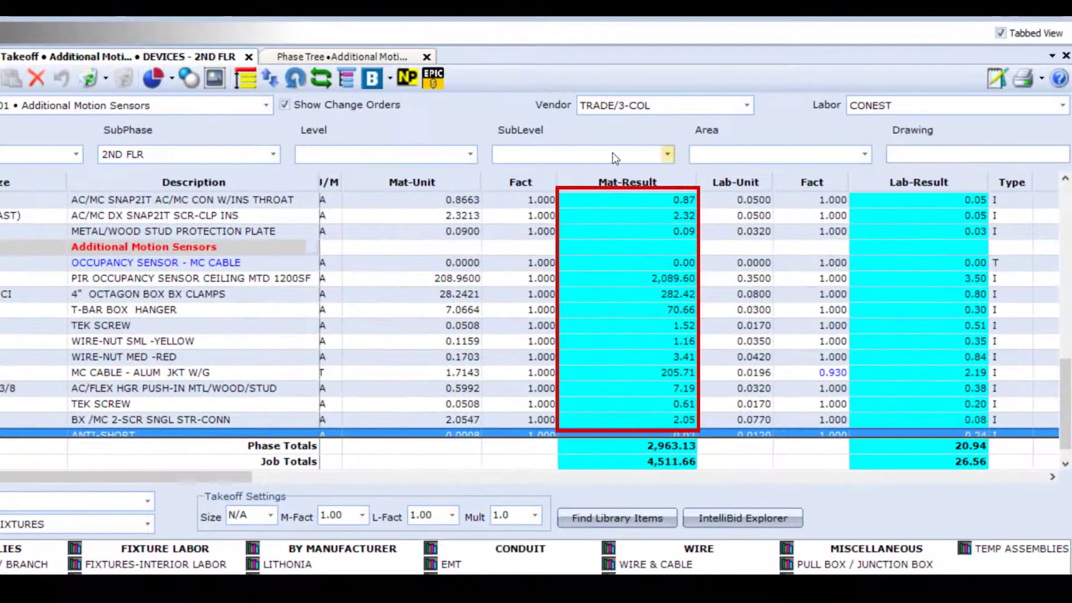
left_click(665, 102)
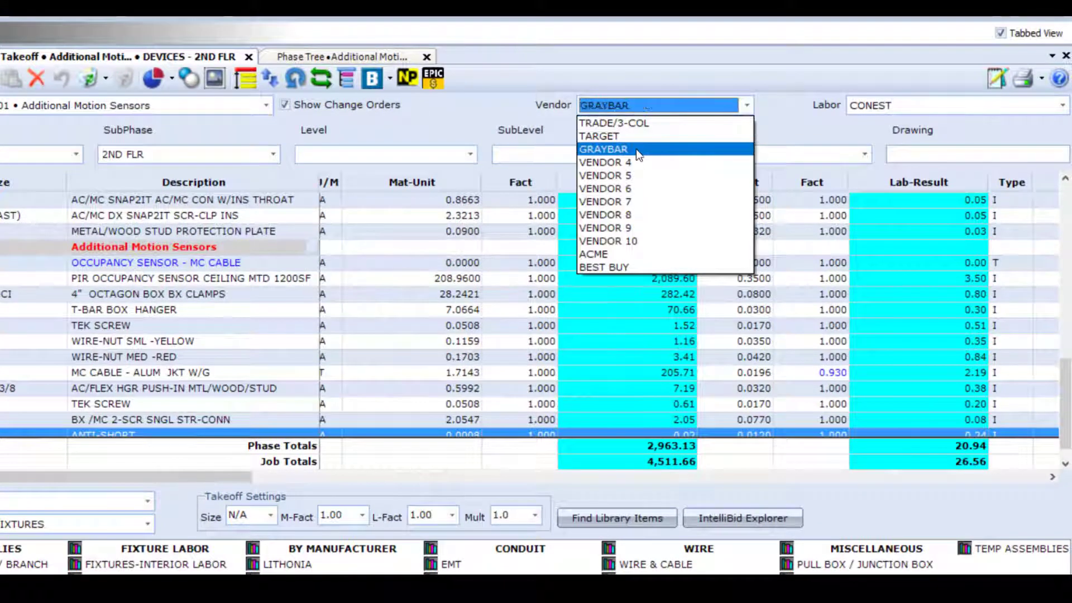
left_click(661, 141)
left_click(965, 109)
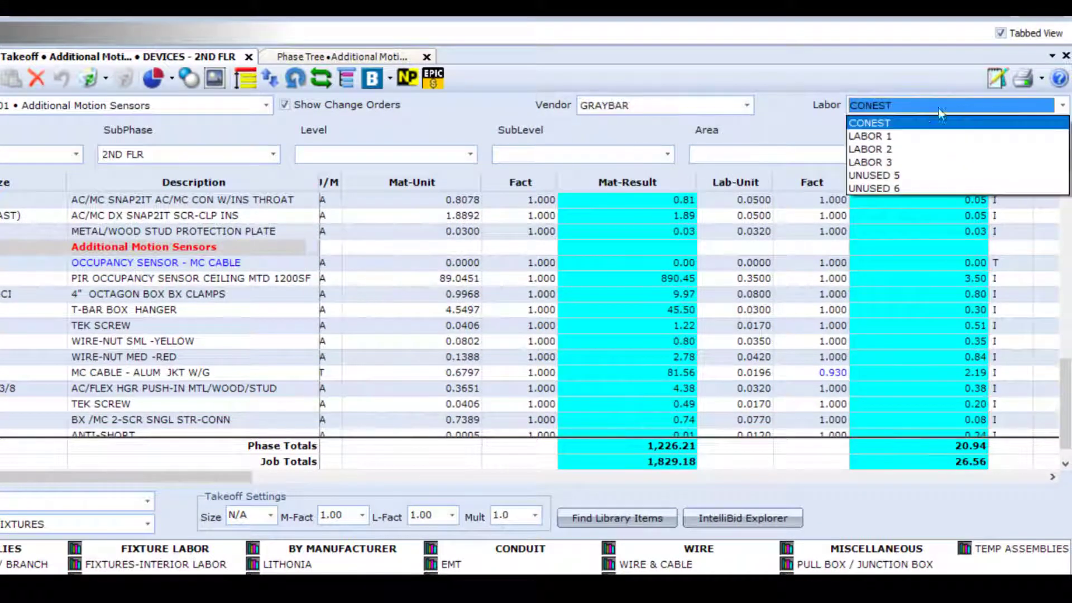
left_click(910, 135)
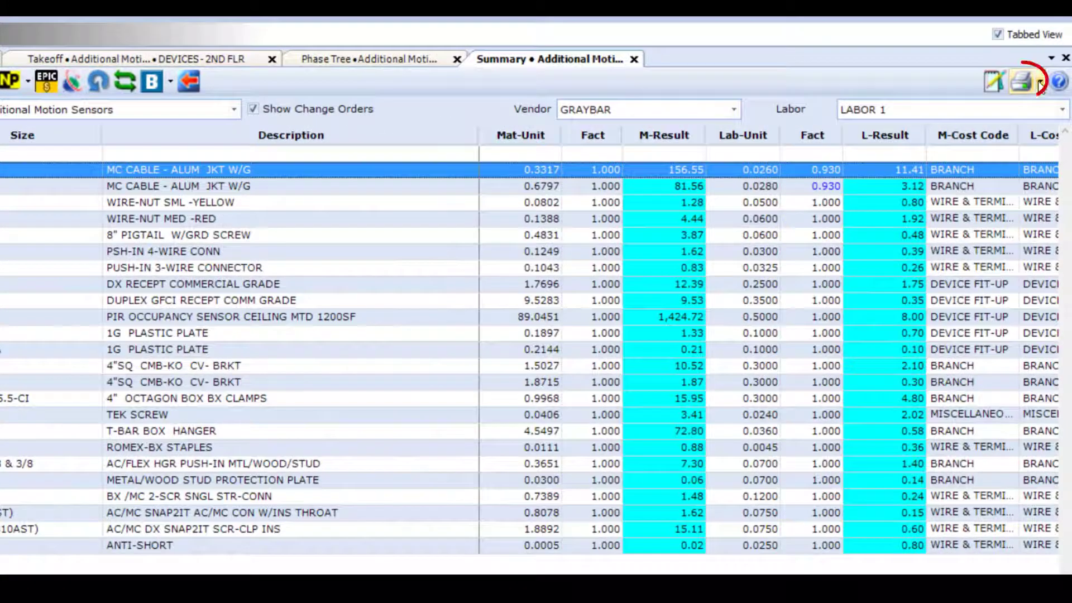
Generate the Material Cost Request report from the change order summary and enlarge its preview to full screen.
left_click(1048, 64)
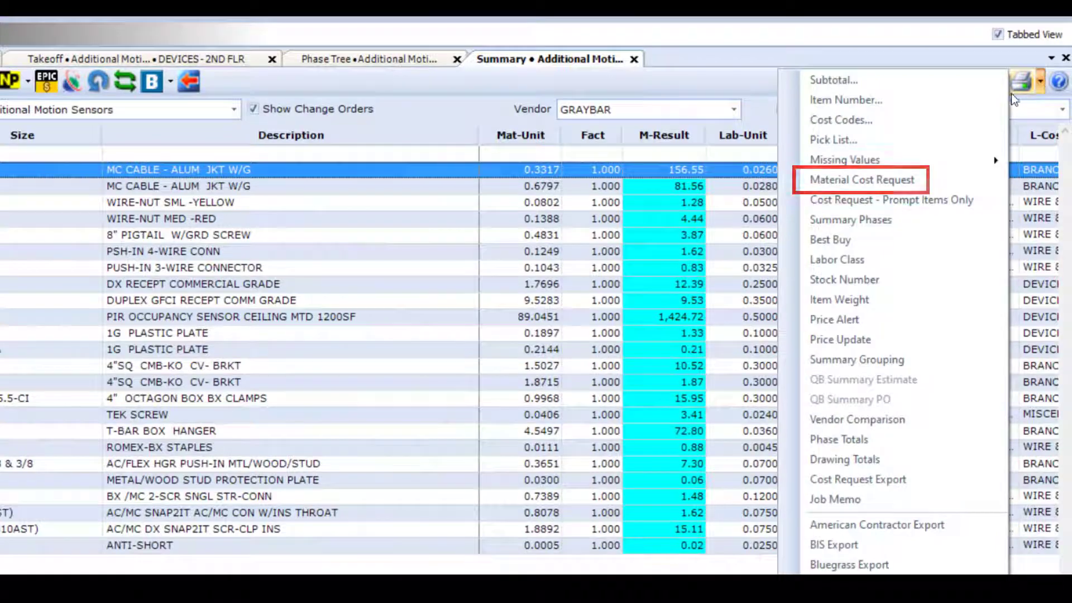
left_click(943, 180)
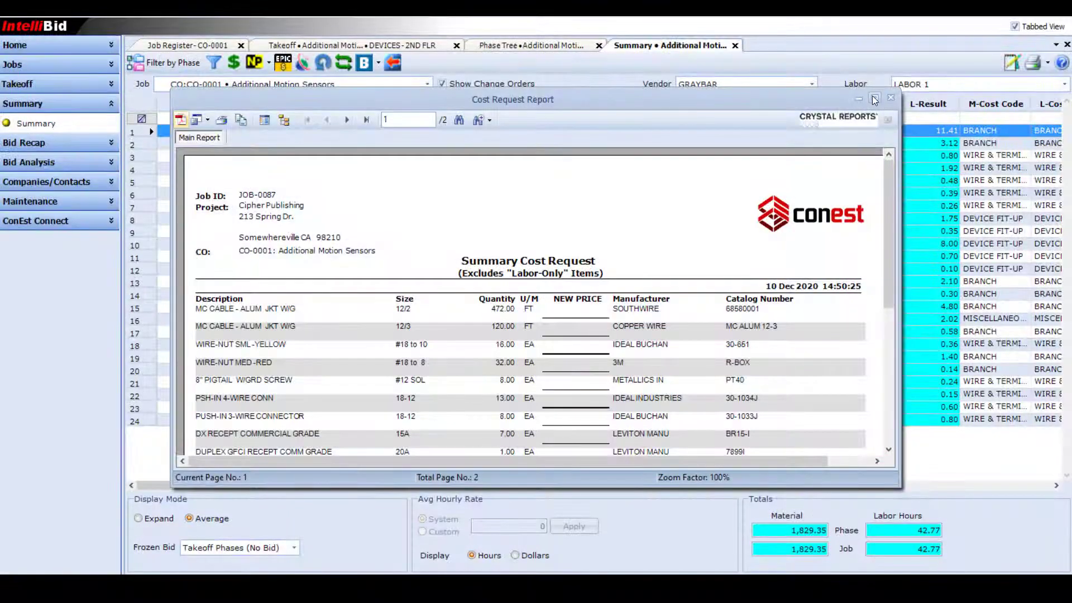
left_click(875, 99)
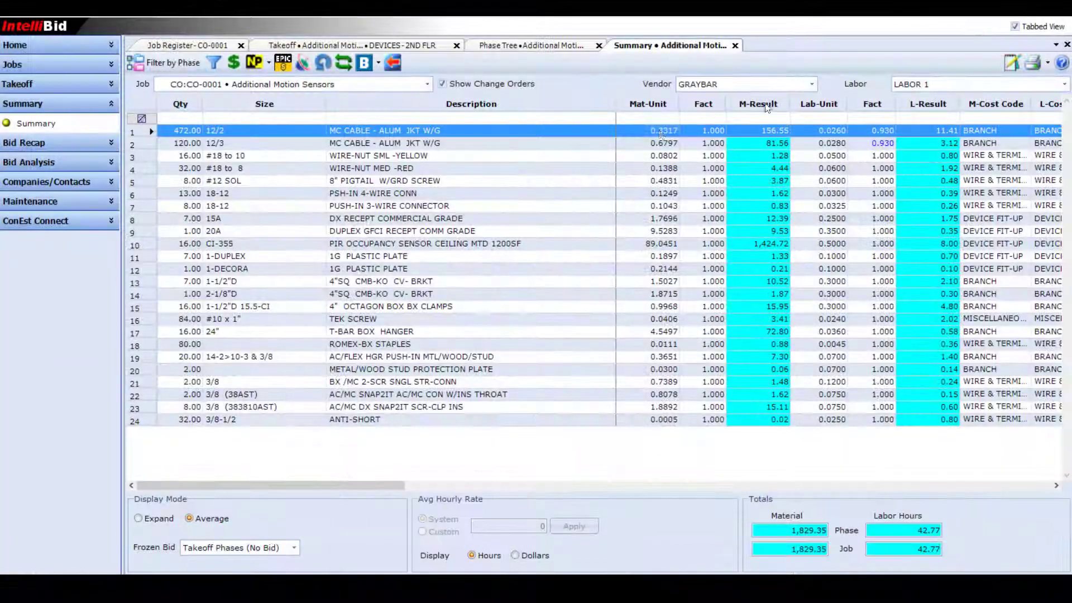
left_click(272, 67)
left_click(268, 77)
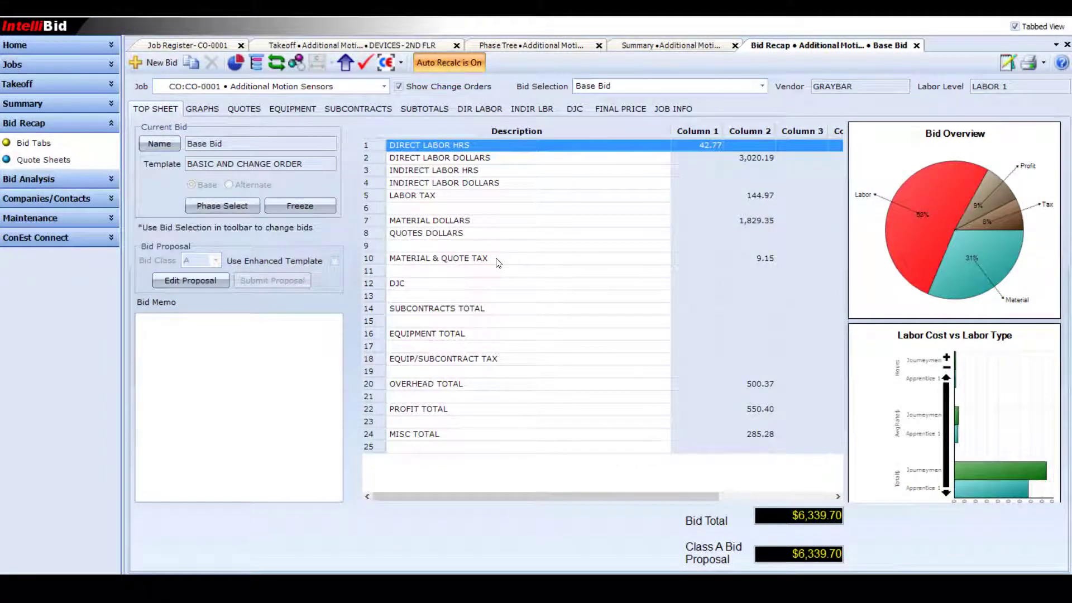
Review the bid recap's direct labor rates, indirect labor rates and final price breakdown.
left_click(484, 109)
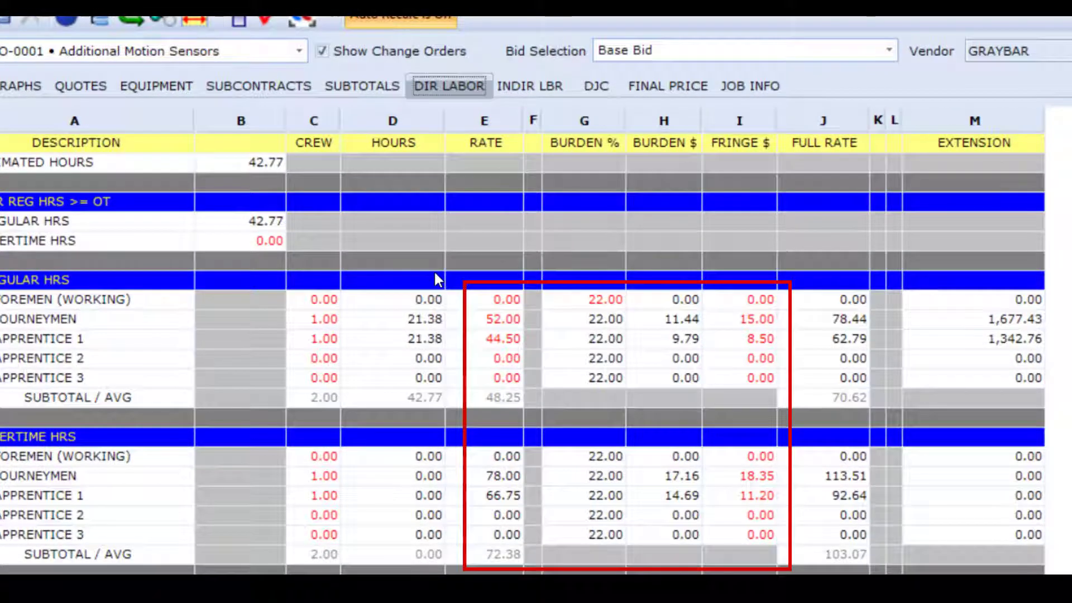
left_click(522, 87)
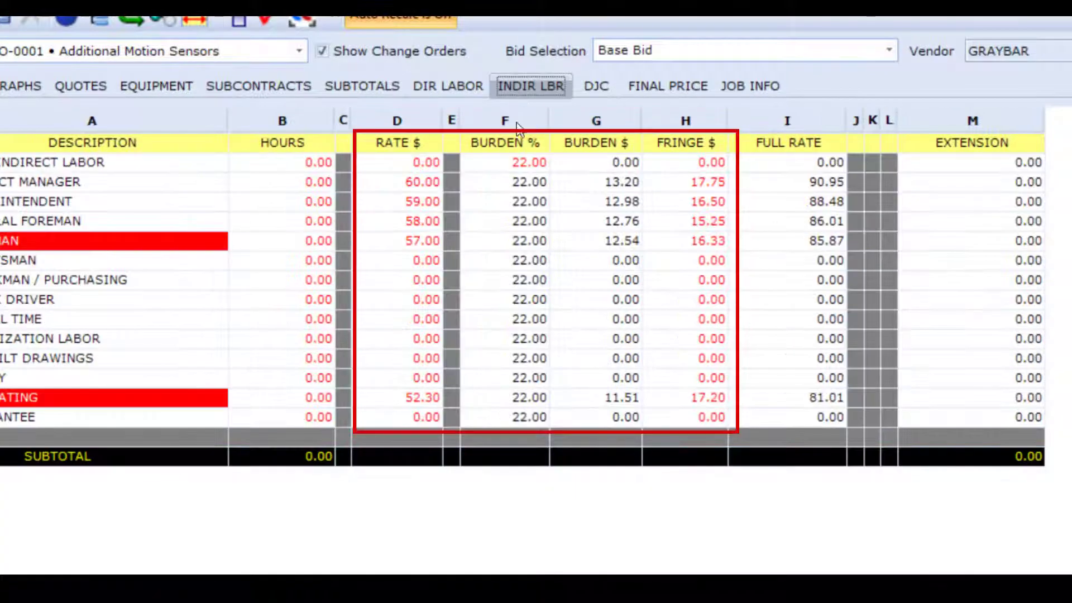
left_click(632, 88)
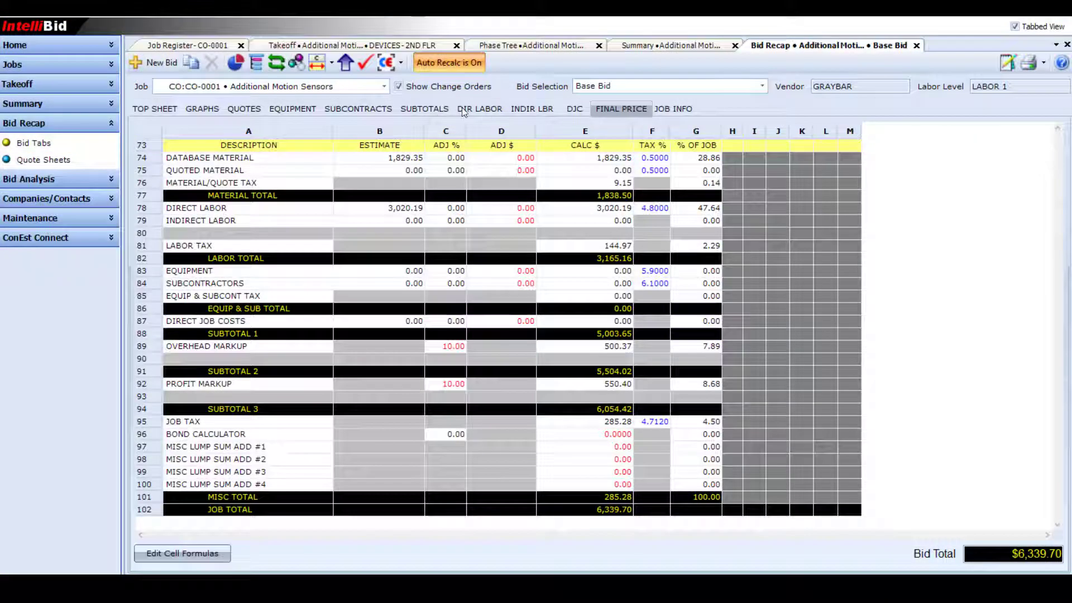
In direct labor, set the overtime hours to 10 and the regular-hours Apprentice 1 crew to 2.
left_click(420, 85)
left_click(254, 241)
type("10")
key("Return")
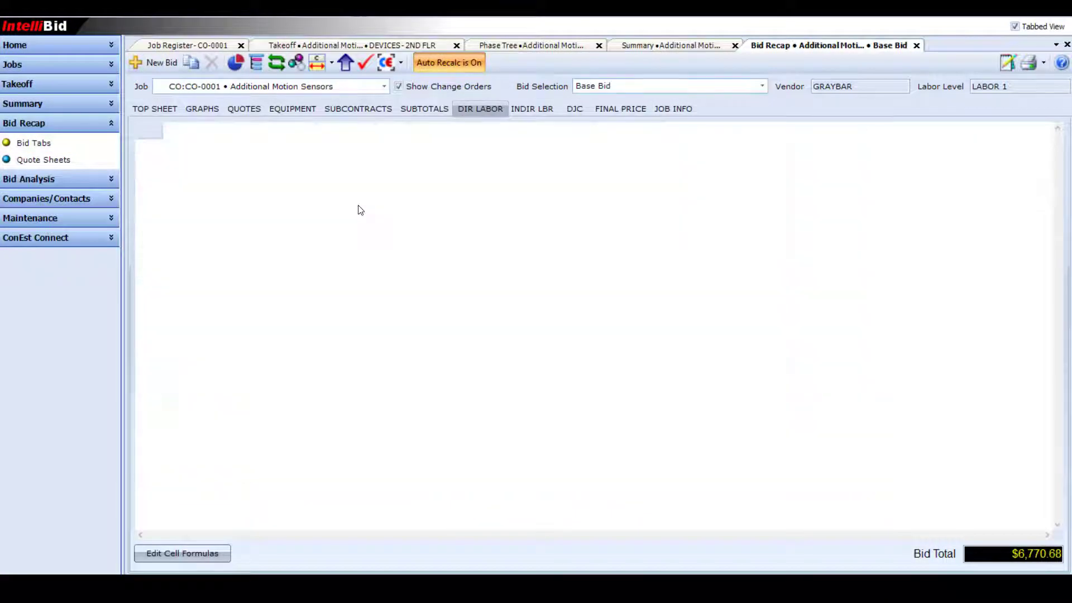
left_click(401, 270)
type("2")
key("Return")
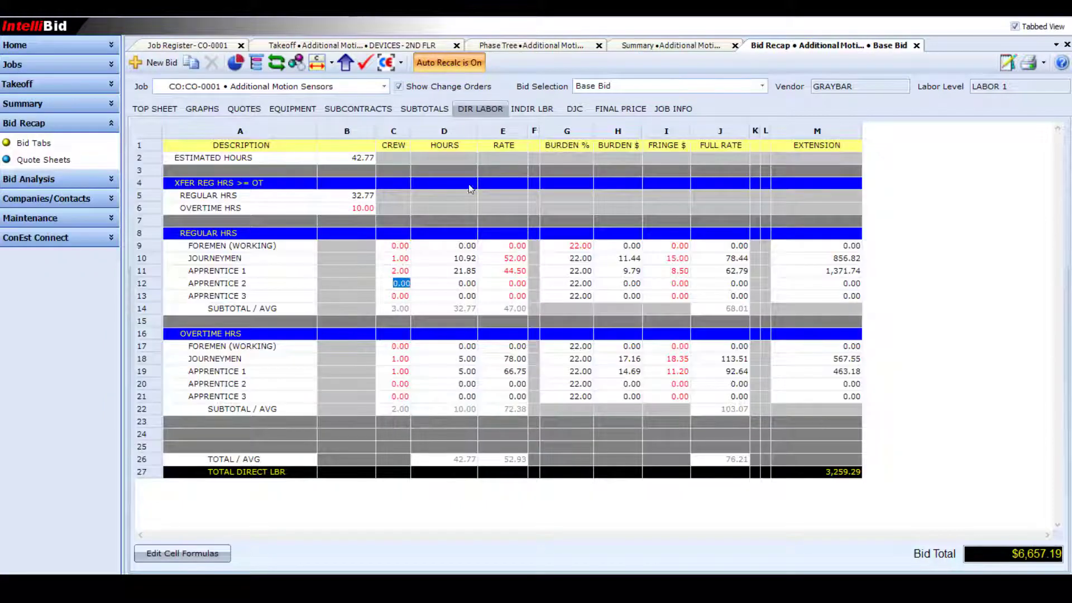
In indirect labor, enter 22 hours for the foreman and 4.5 hours for estimating.
left_click(509, 112)
type("22")
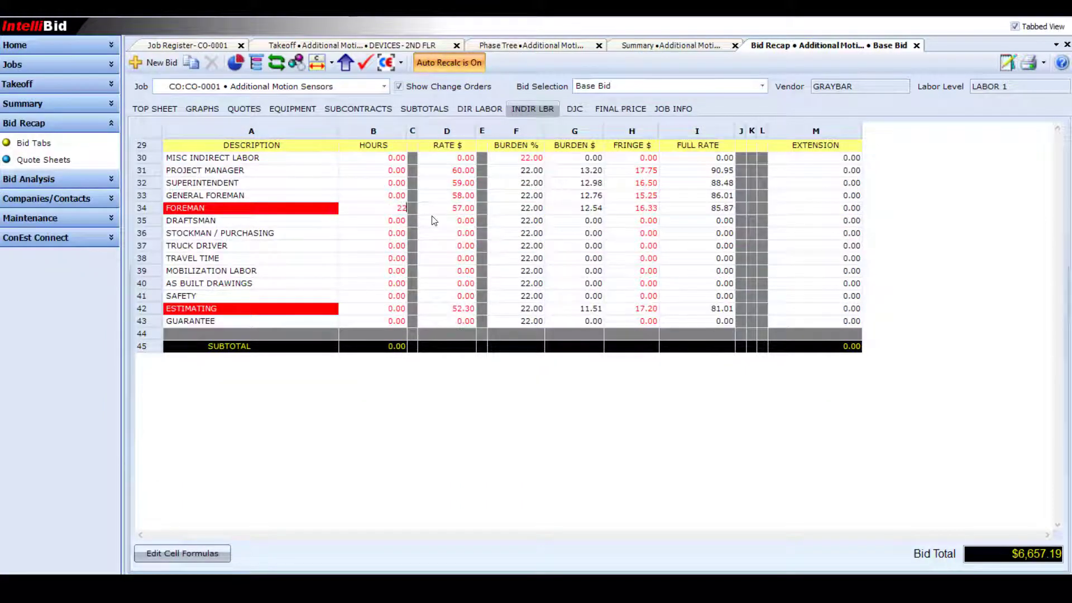
key("Return")
left_click(408, 310)
type("4.5")
key("Return")
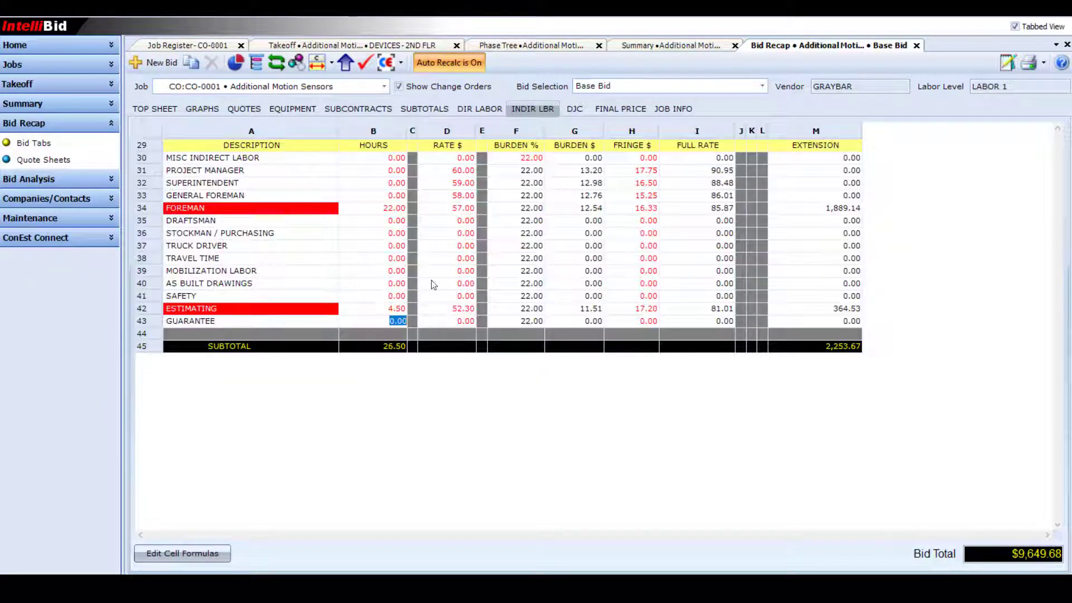
Review the bid's final price, quotes, equipment and subcontracts sections.
left_click(602, 110)
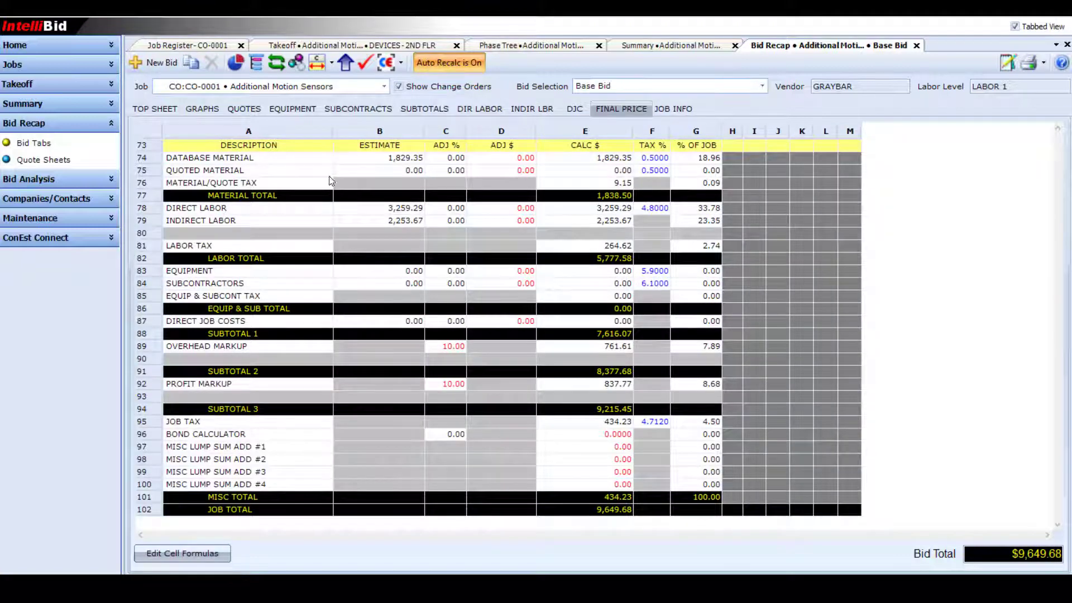
left_click(246, 110)
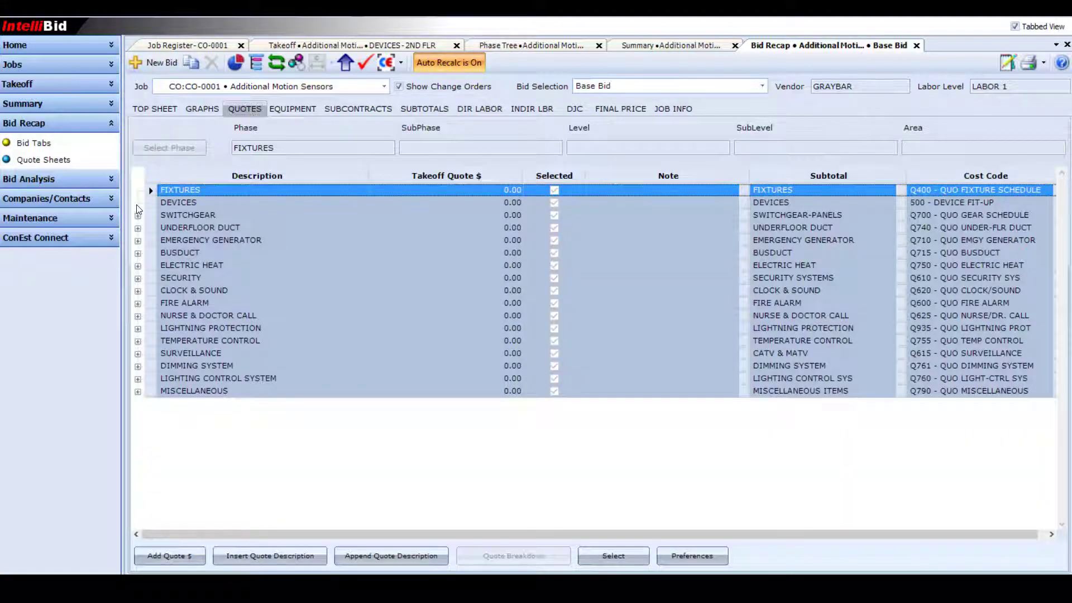
left_click(294, 109)
left_click(328, 109)
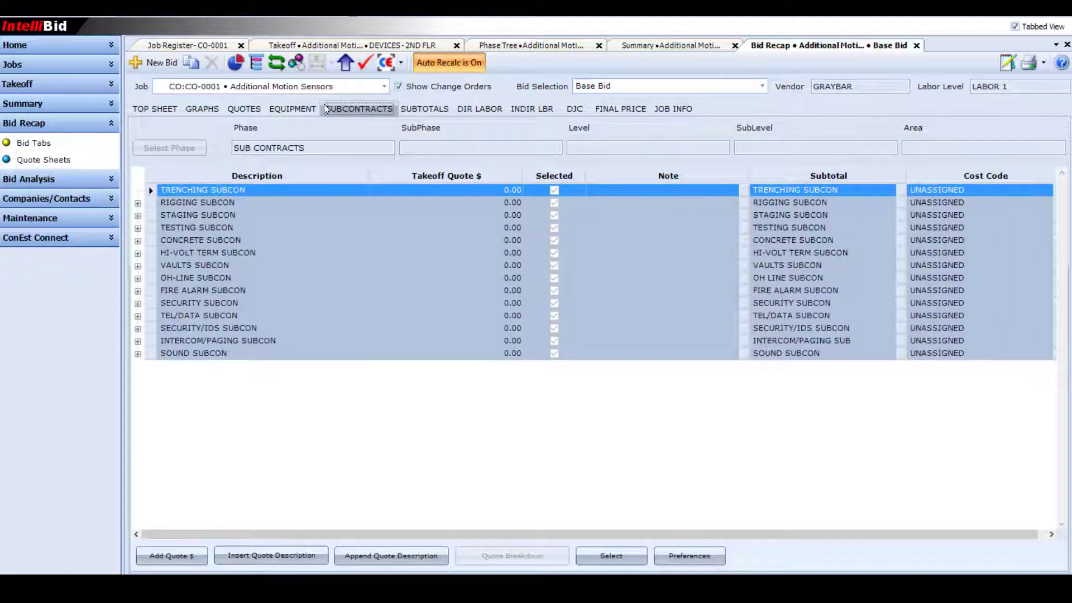
Freeze the current base bid with a change order expiration date of January 20, 2021.
left_click(156, 109)
left_click(300, 205)
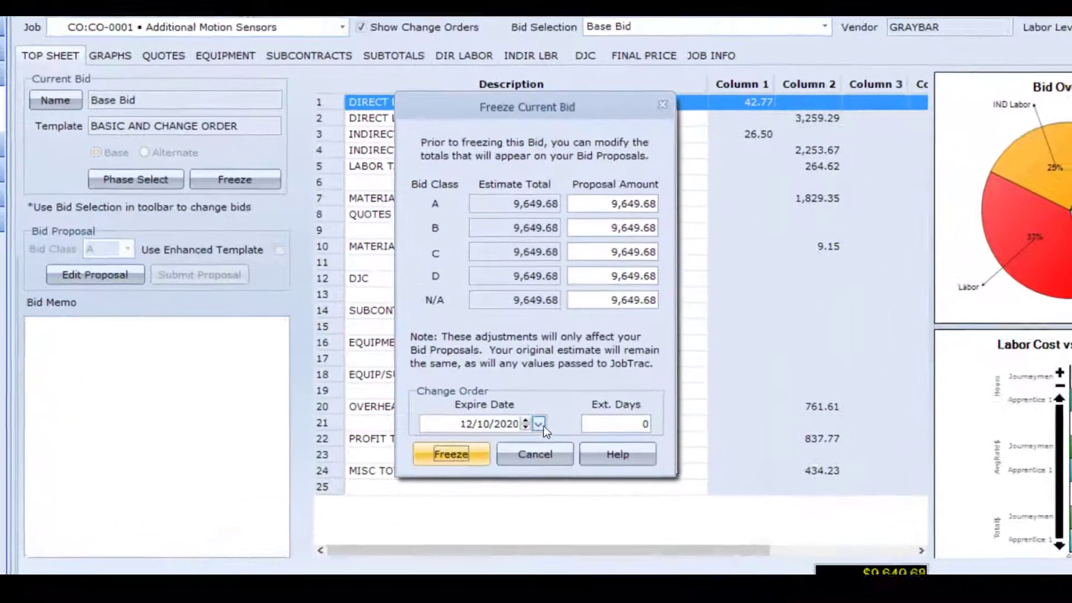
left_click(538, 397)
left_click(541, 447)
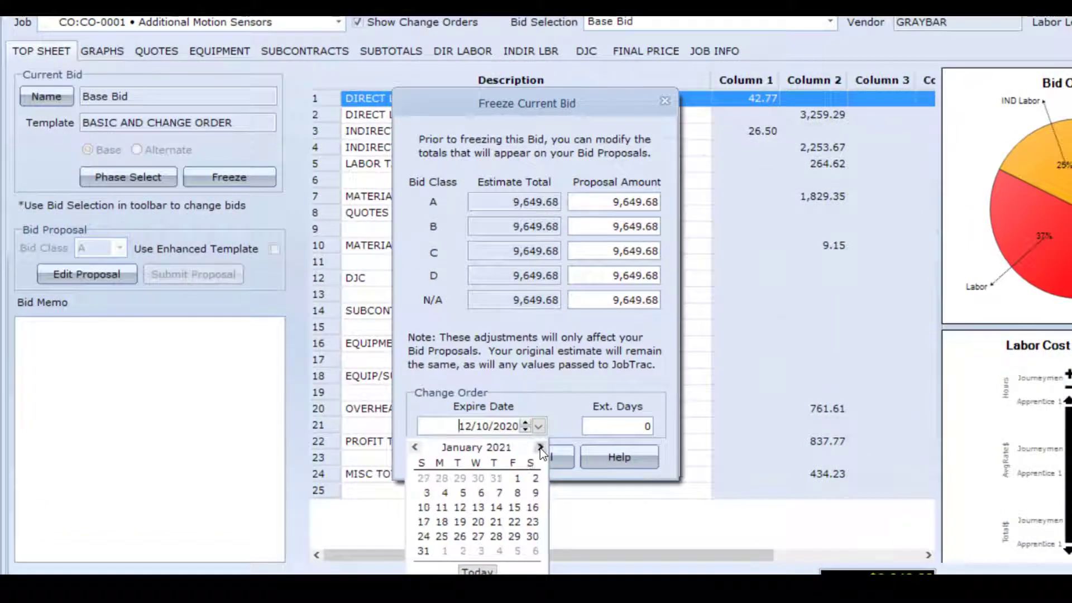
left_click(478, 522)
left_click(462, 457)
Replace the completion-date sentence in the proposal's closing with "Here's the change order with the additional sensors." and save the proposal.
left_click(86, 273)
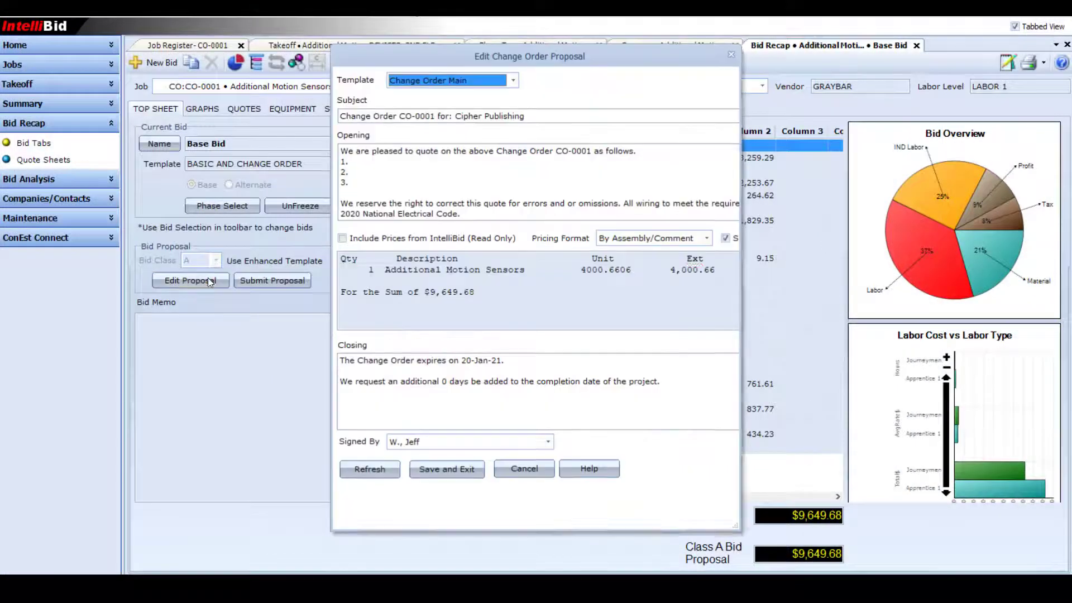
left_click_drag(415, 398, 281, 385)
type("Here's the c")
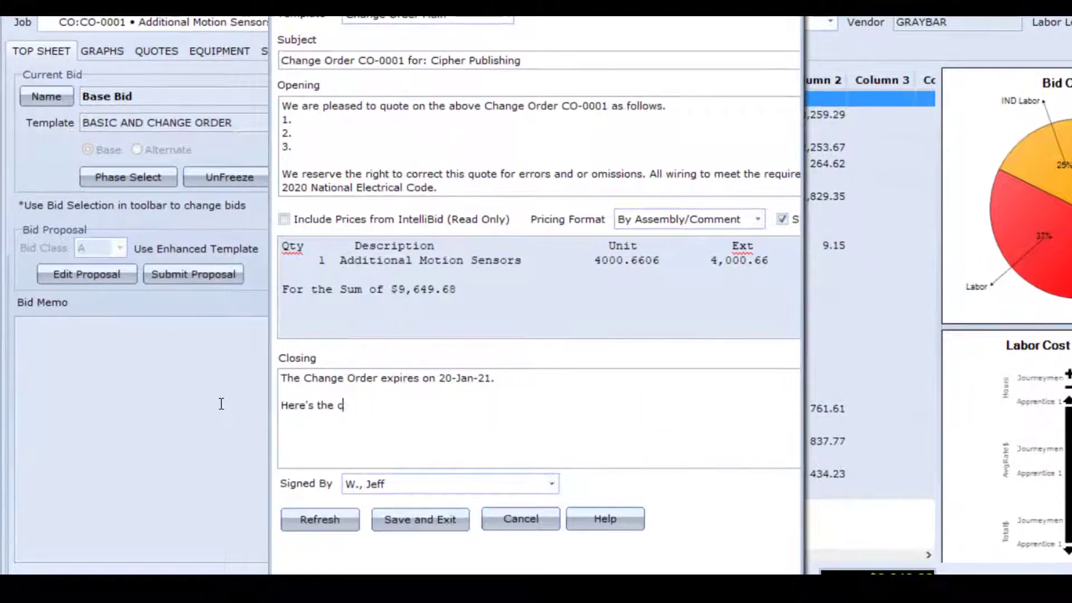
type("hange order with the additional s")
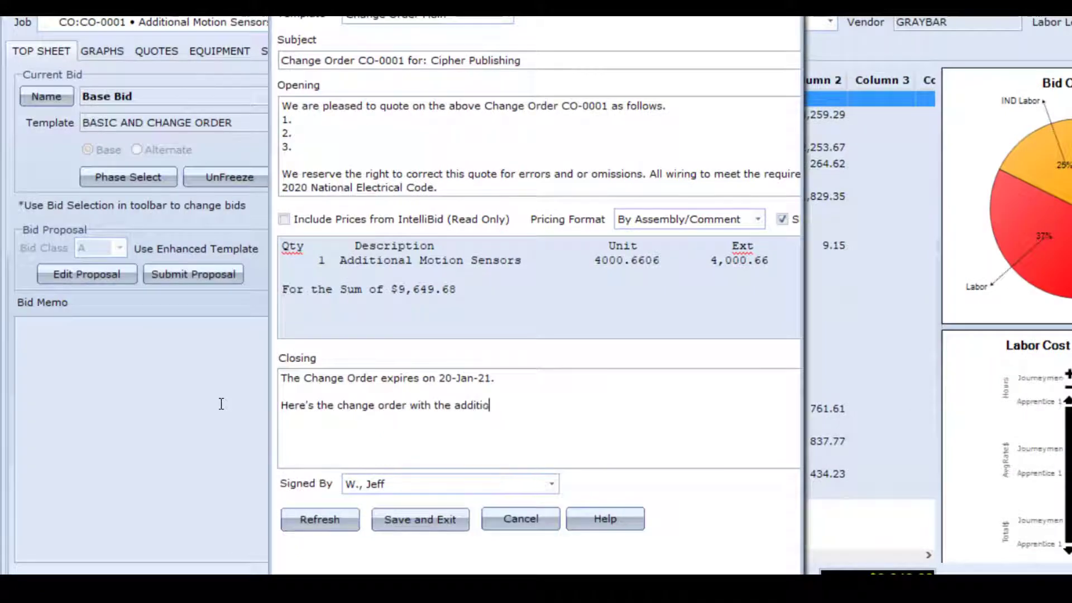
type("ensors.")
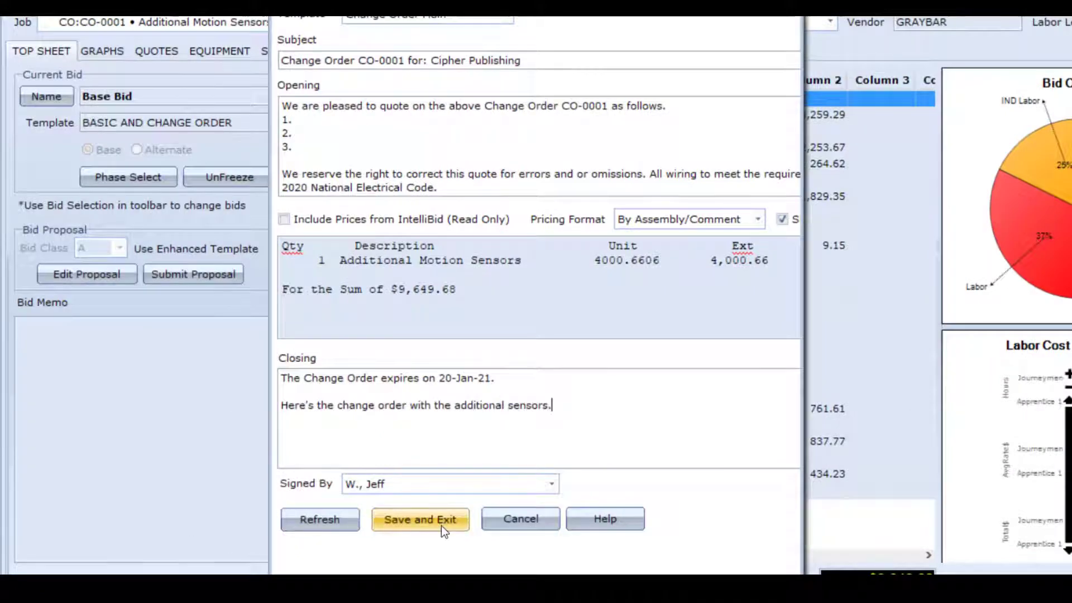
left_click(420, 520)
Submit the change order proposal as a printout for the Super Duper Electrical contact, then view the report full screen and close it.
left_click(193, 274)
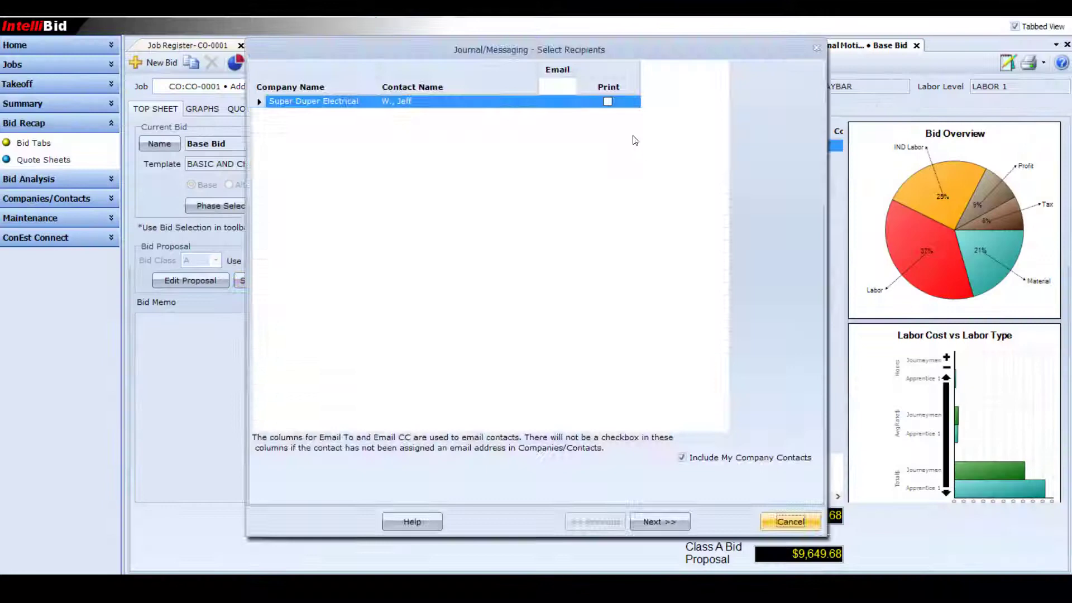
left_click(608, 101)
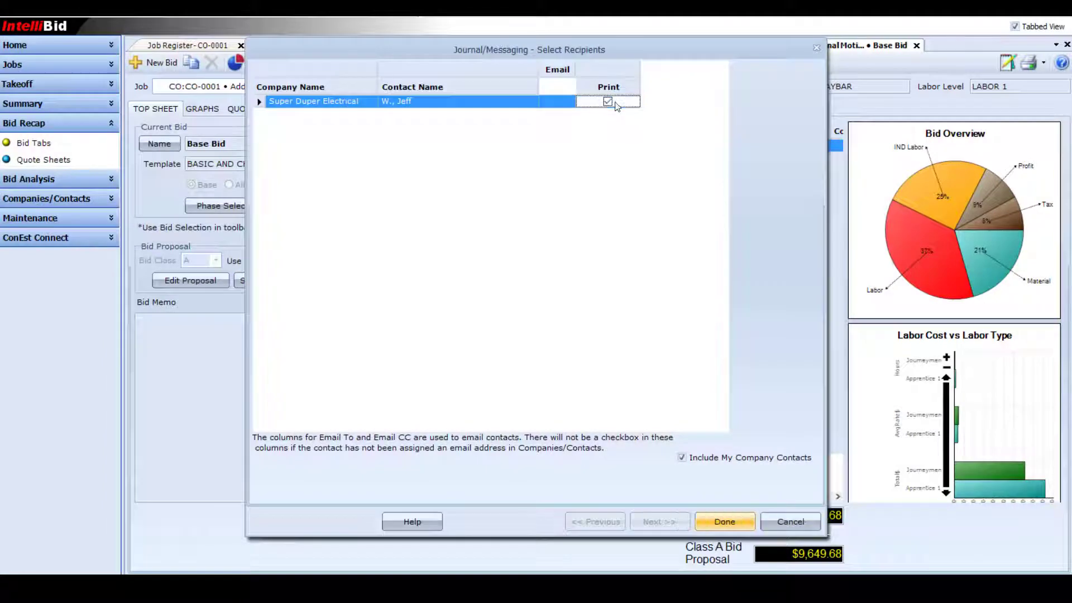
left_click(723, 521)
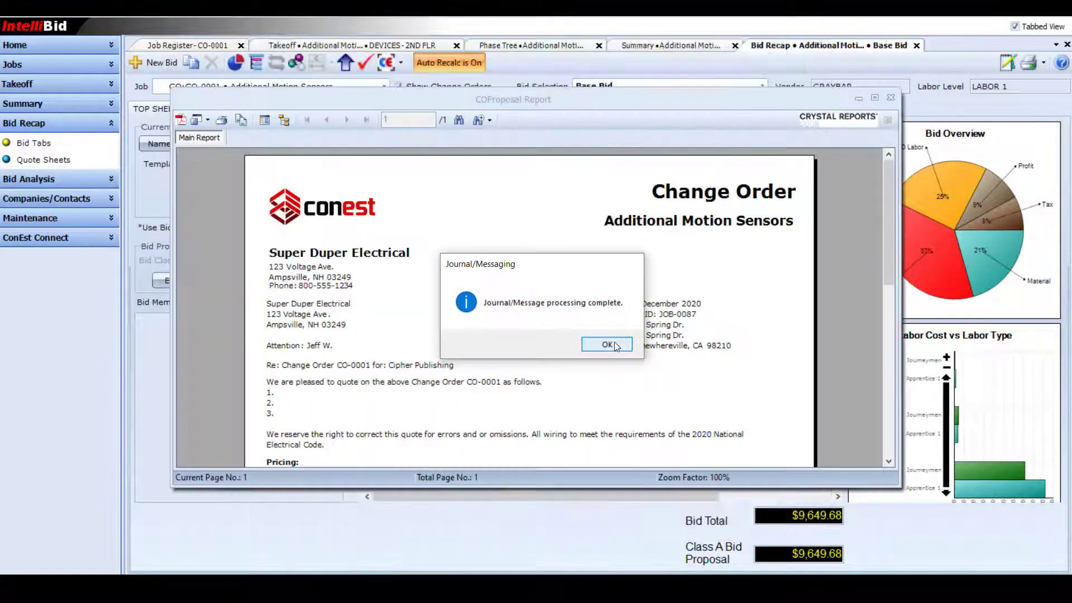
key("Return")
left_click(876, 98)
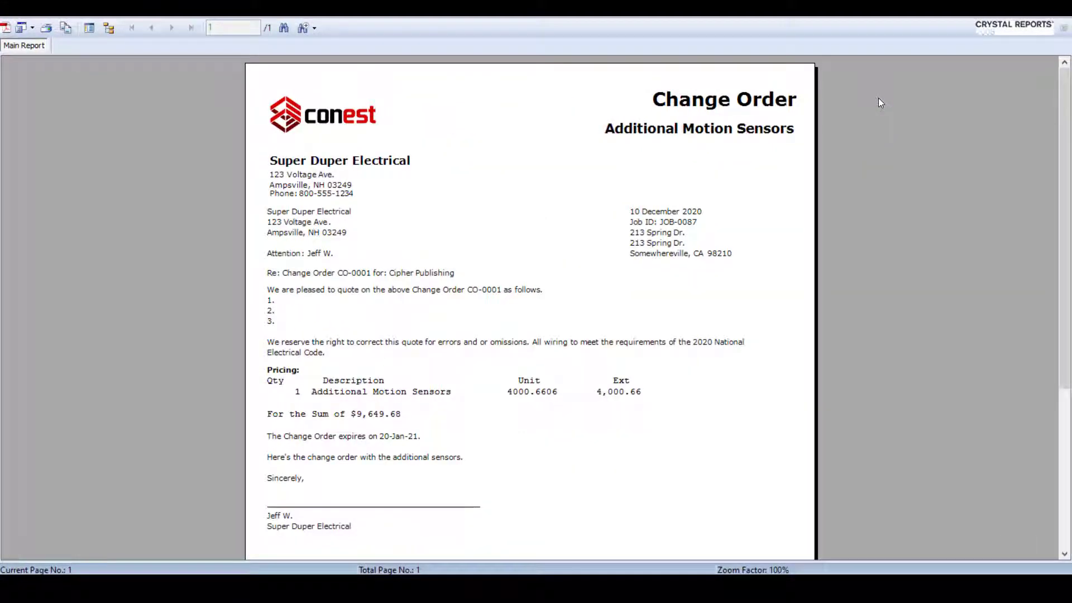
left_click(1057, 18)
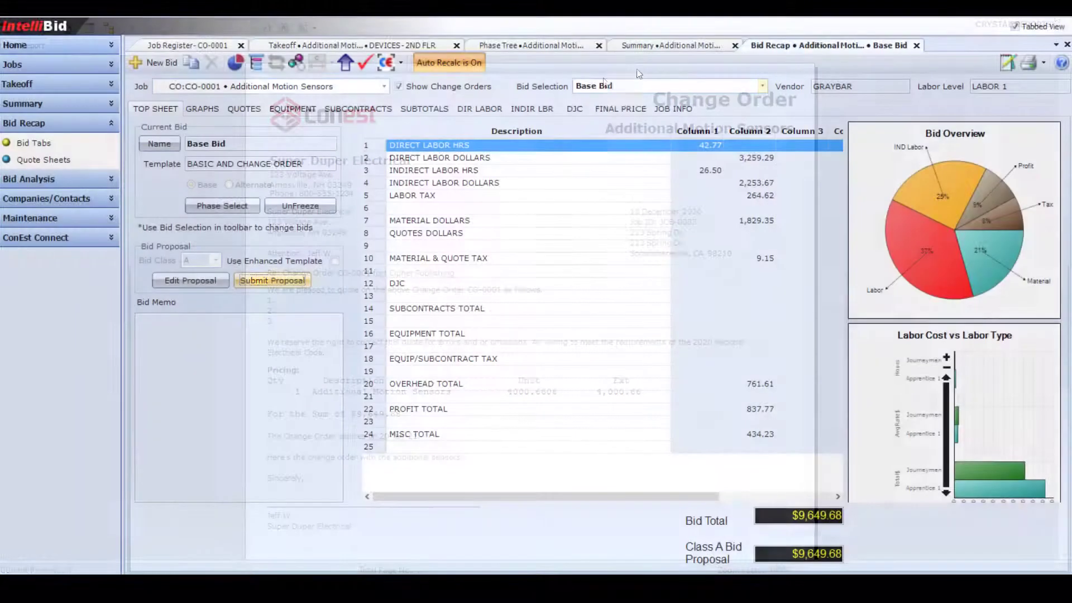
Open the journal and messaging entries of Cipher Publishing's Additional Motion Sensors change order in the job register.
left_click(197, 44)
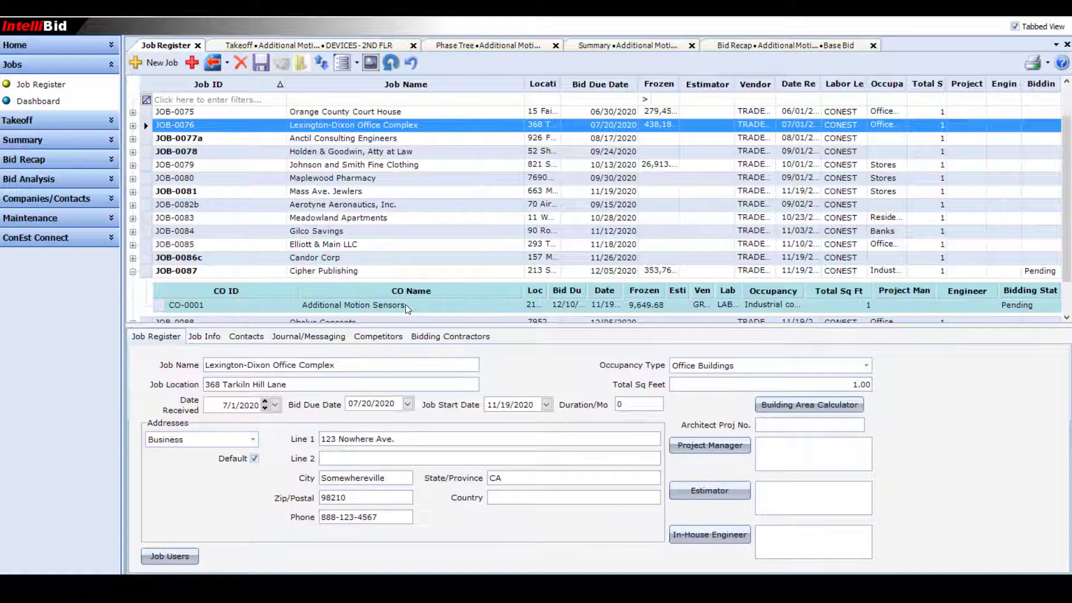
left_click(423, 304)
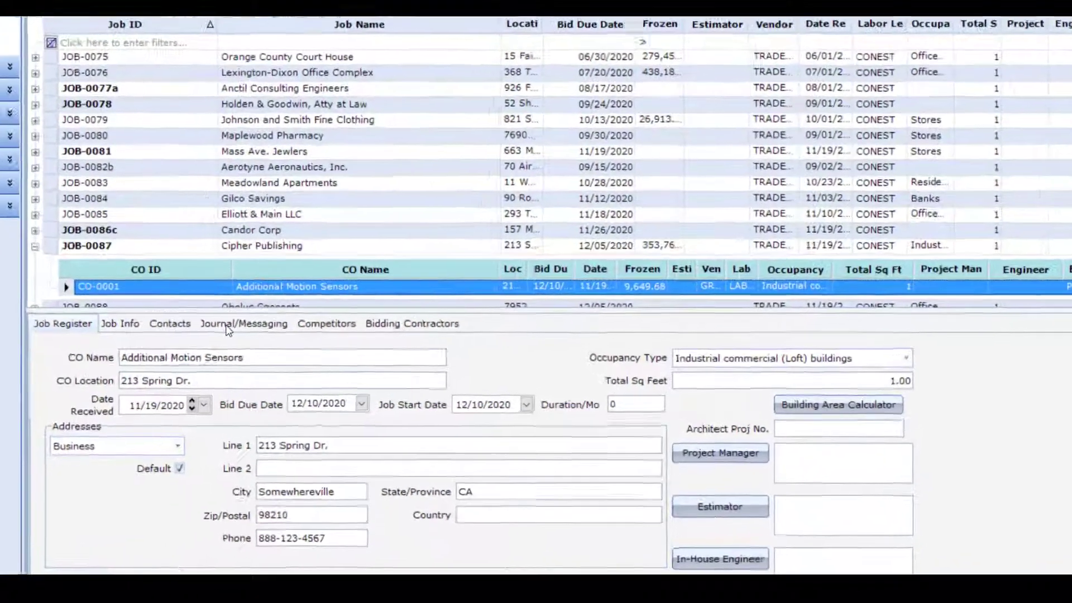
left_click(229, 325)
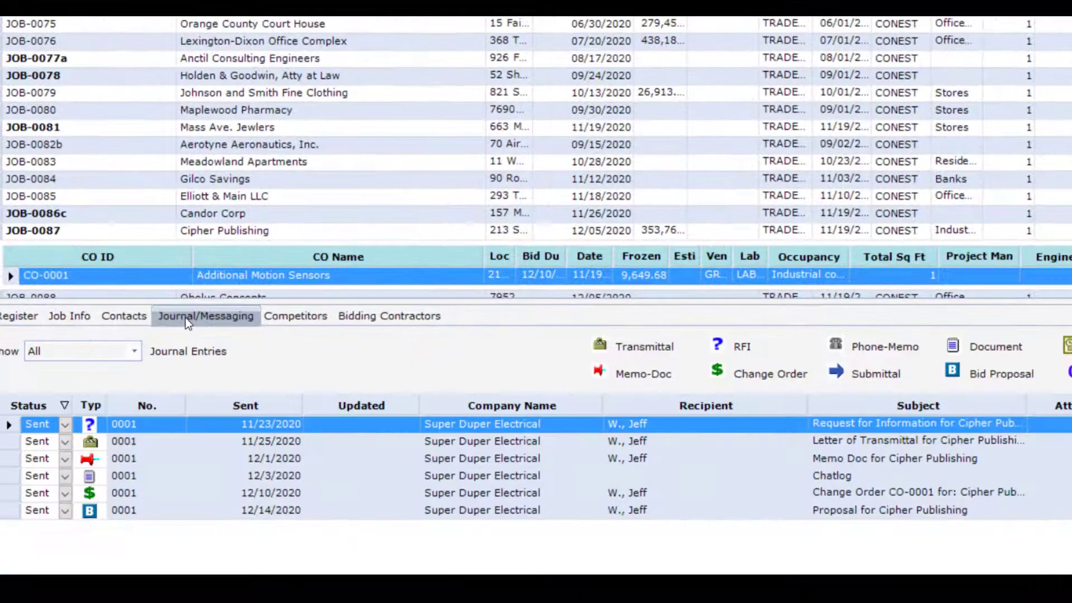